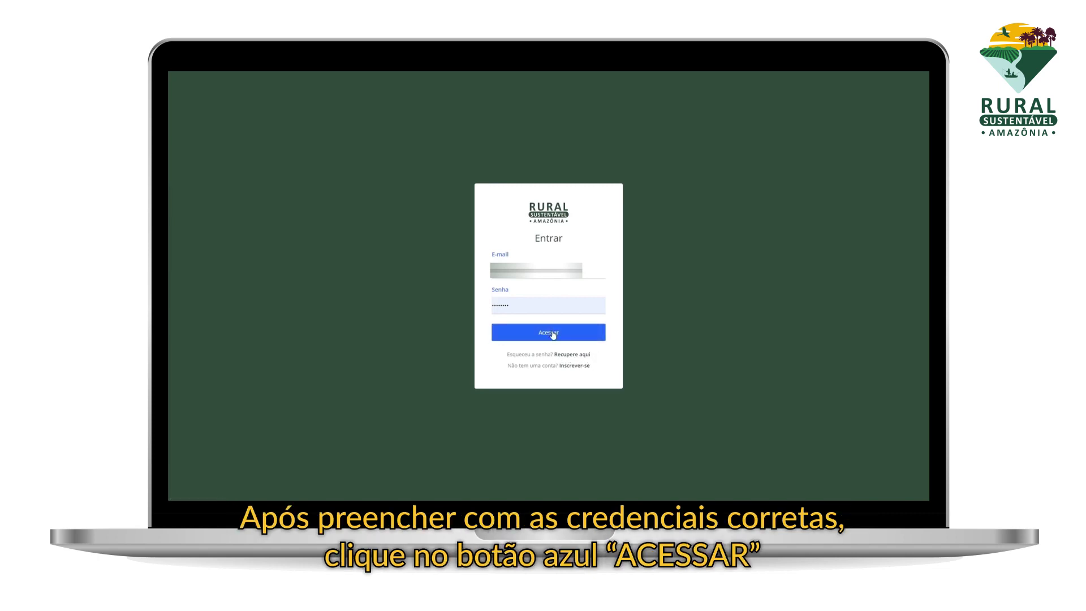
Step: Sign in to the portal and open the registration form for a new family
click(553, 333)
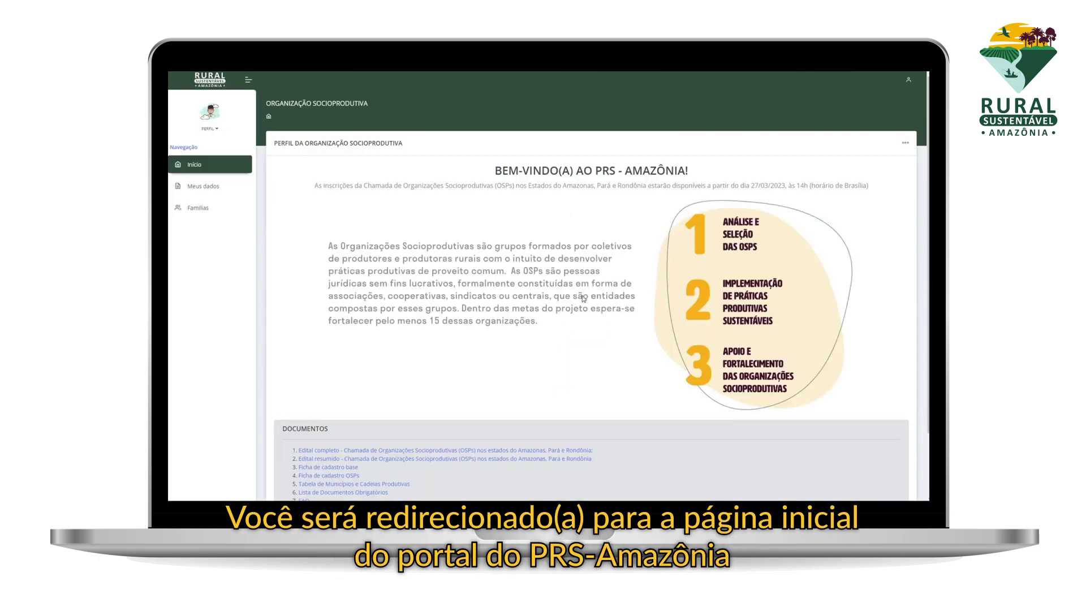
click(213, 209)
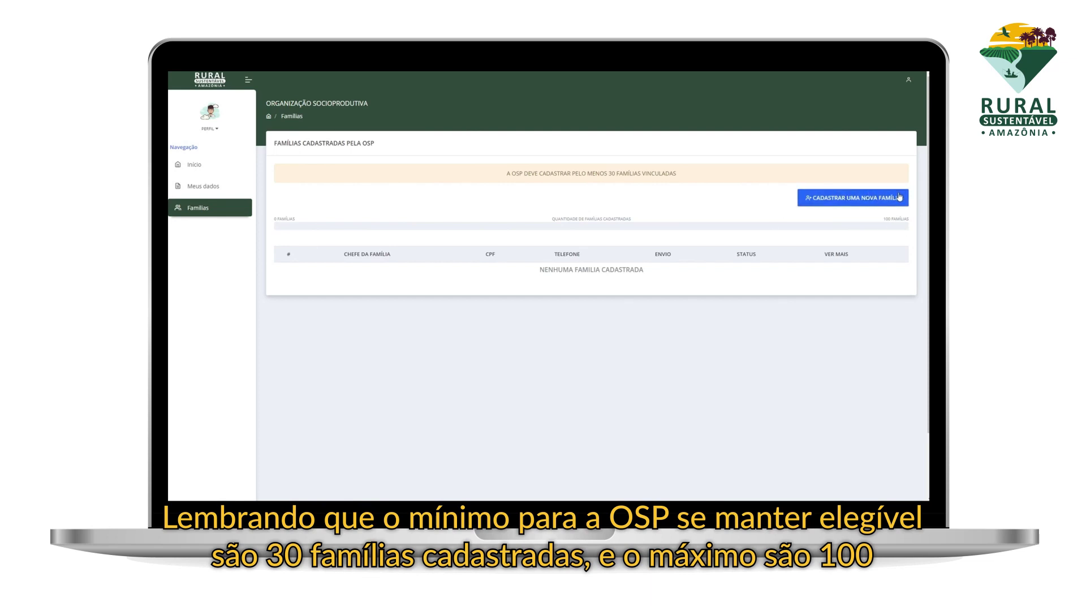
click(865, 200)
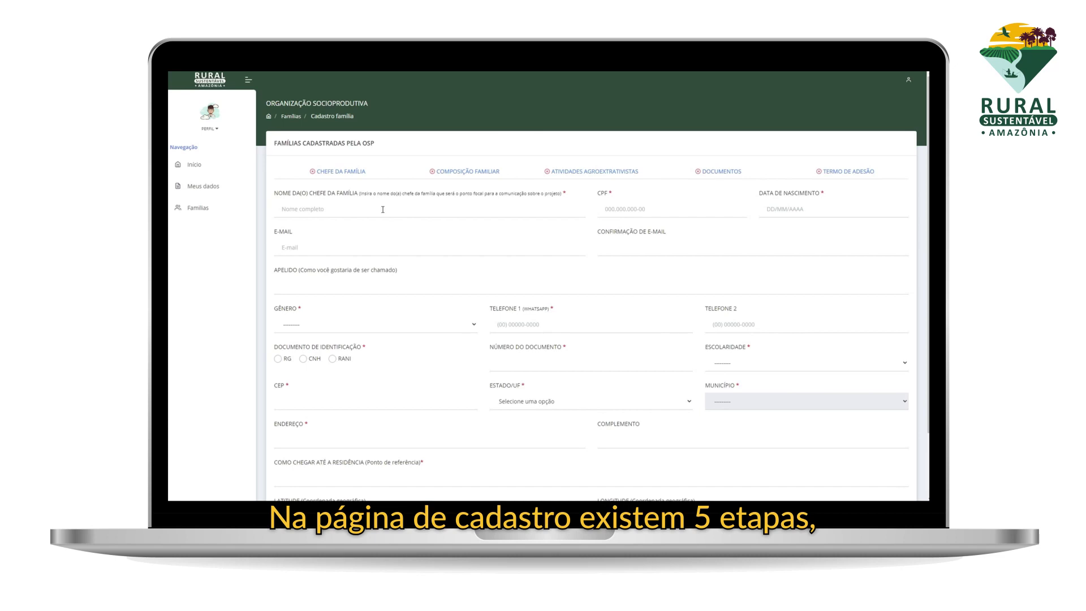
Step: Fill in the family head's personal, contact and address details, with gender MASCULINO, document type RG, schooling GRADUAÇÃO INCOMPLETA, state PARÁ and municipality ALTAMIRA
scroll(664, 349, down, 2)
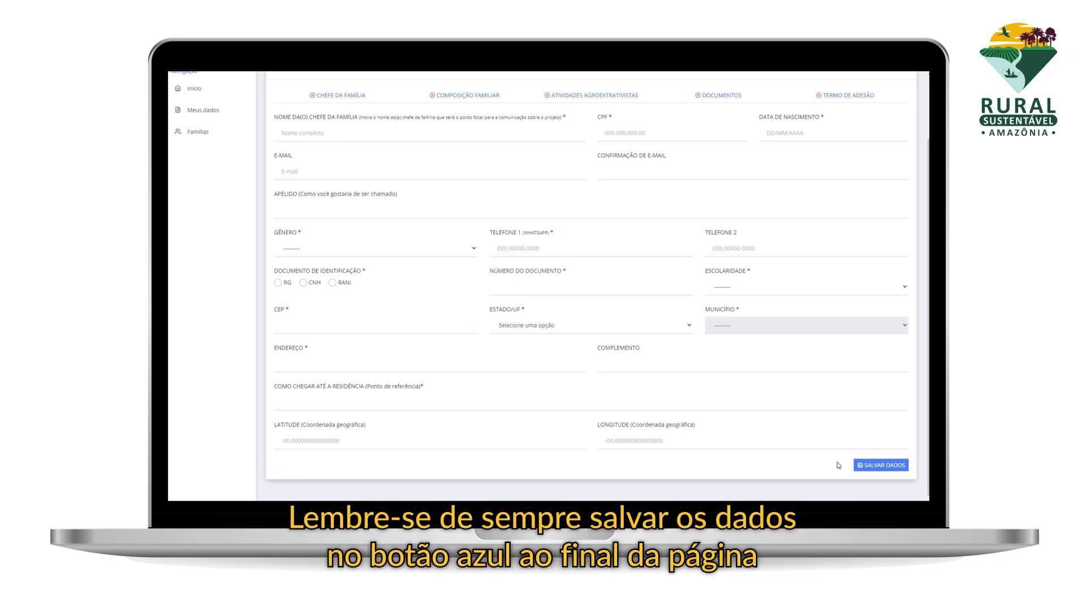
scroll(506, 367, up, 2)
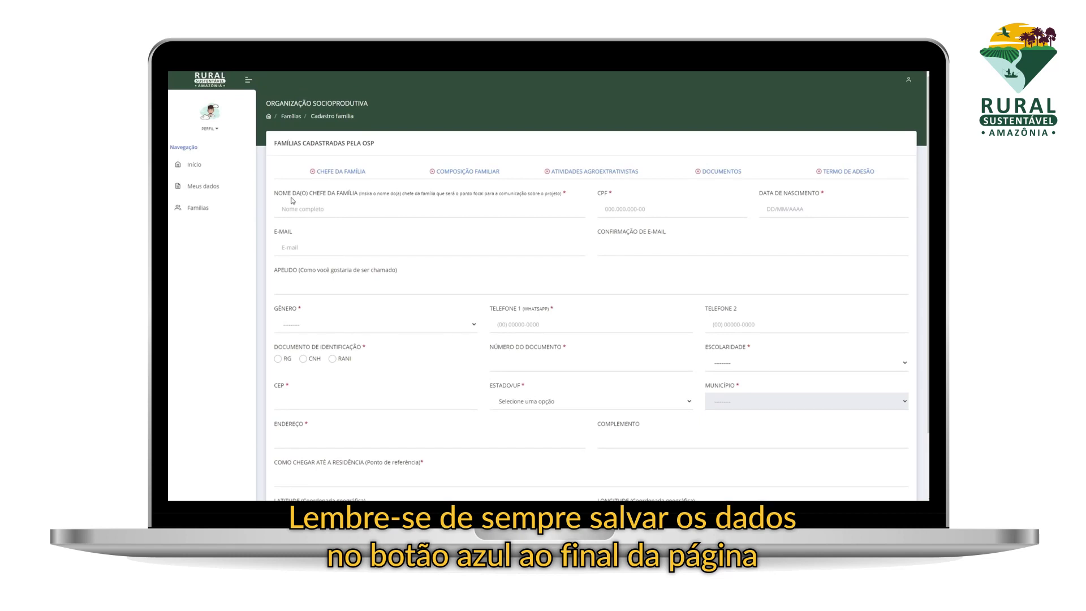
click(314, 211)
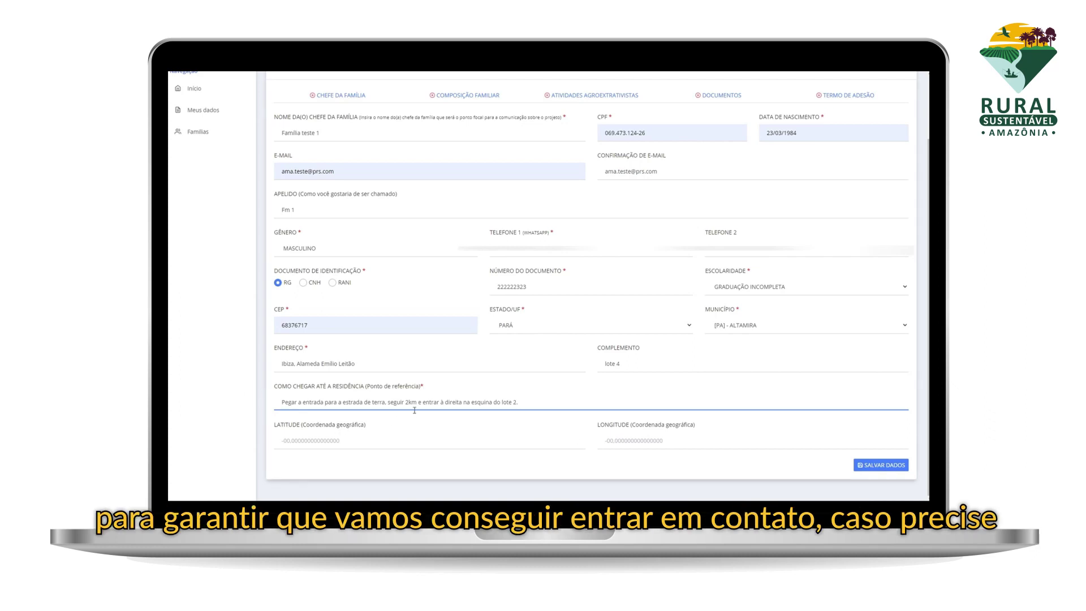
click(316, 442)
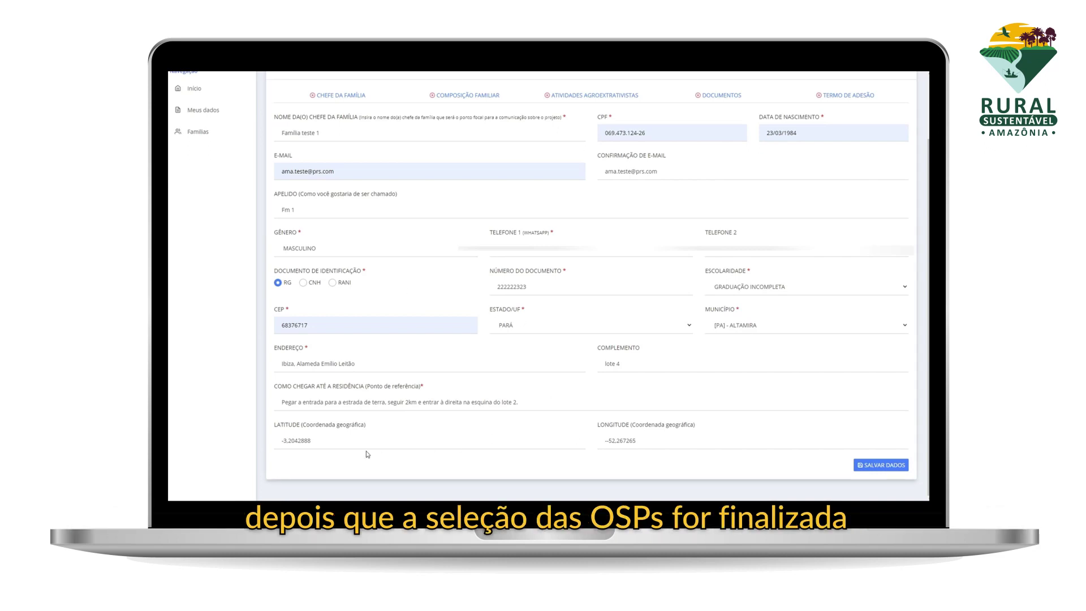
click(609, 440)
key(BackSpace)
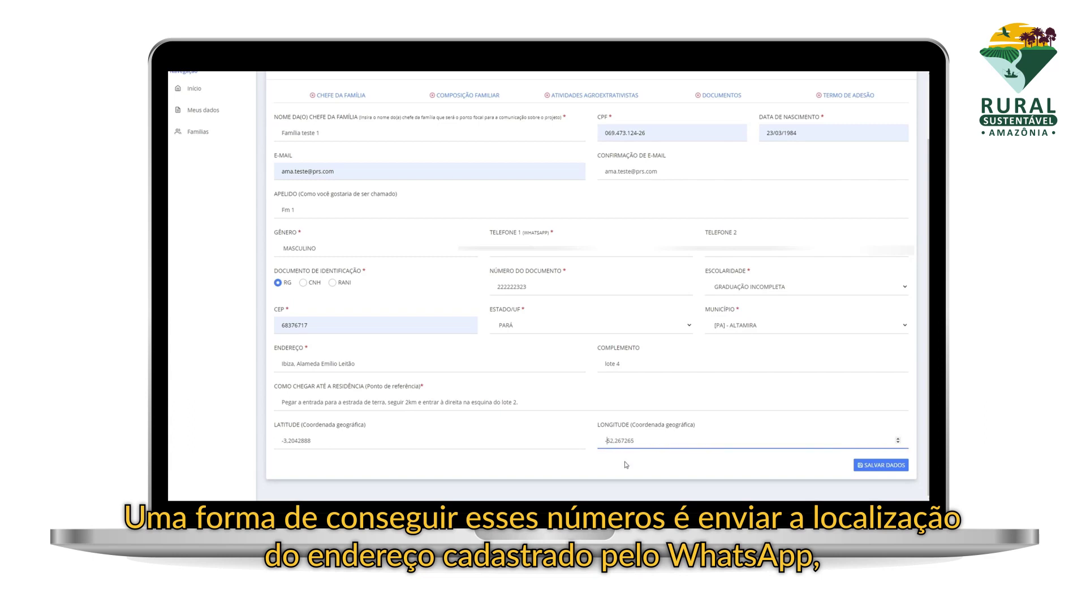
click(866, 473)
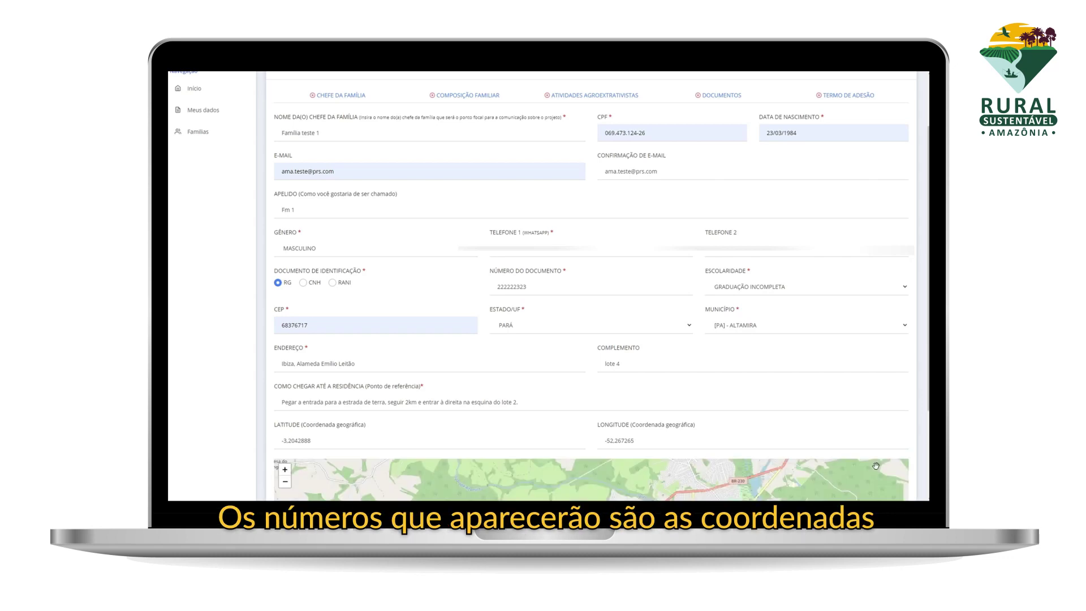
scroll(754, 348, down, 3)
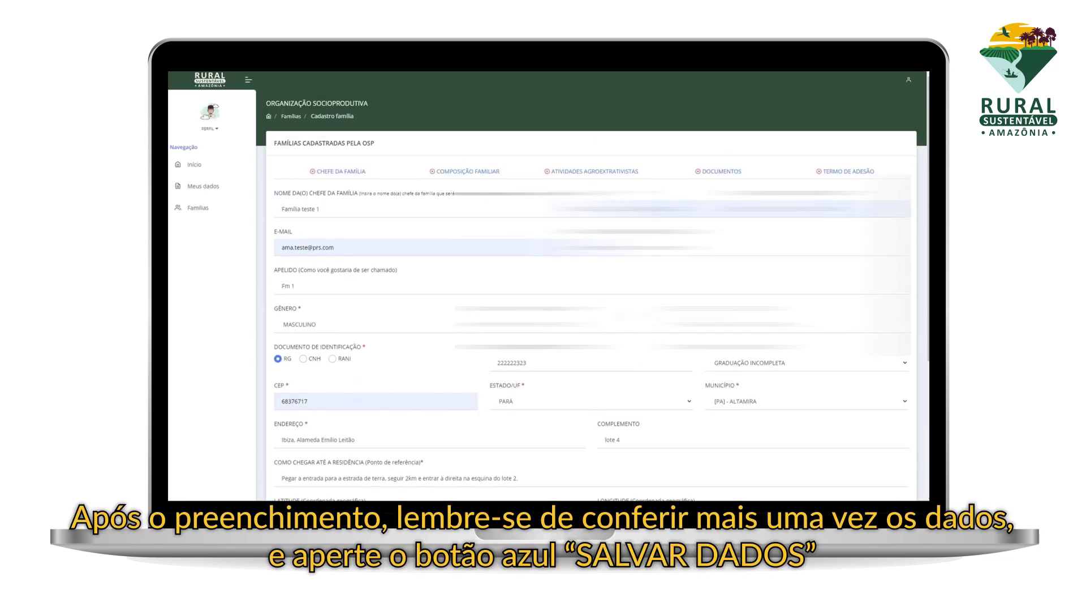
scroll(875, 474, down, 4)
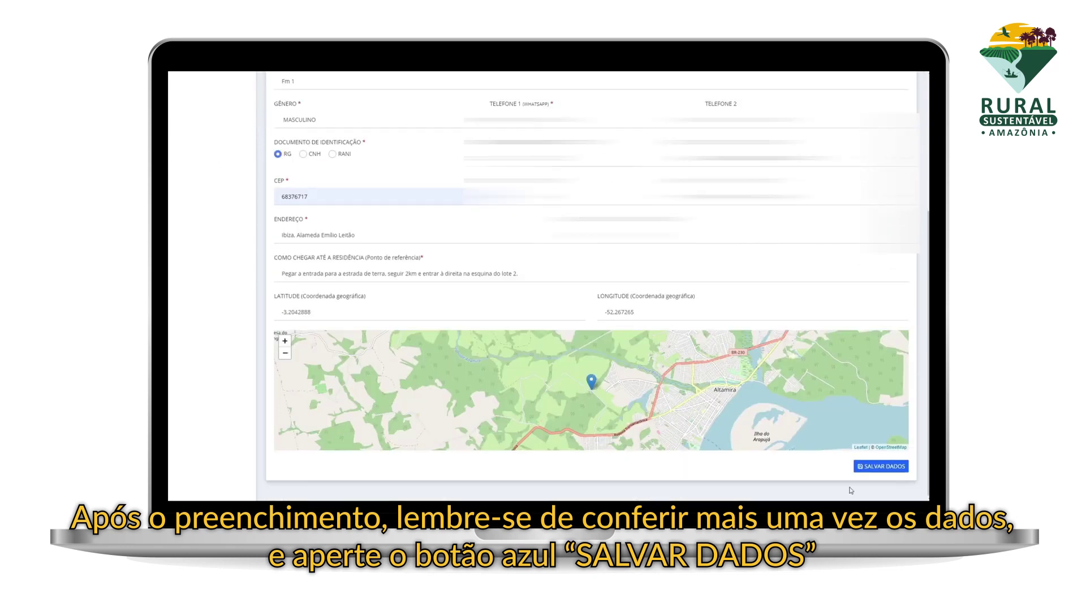
click(878, 467)
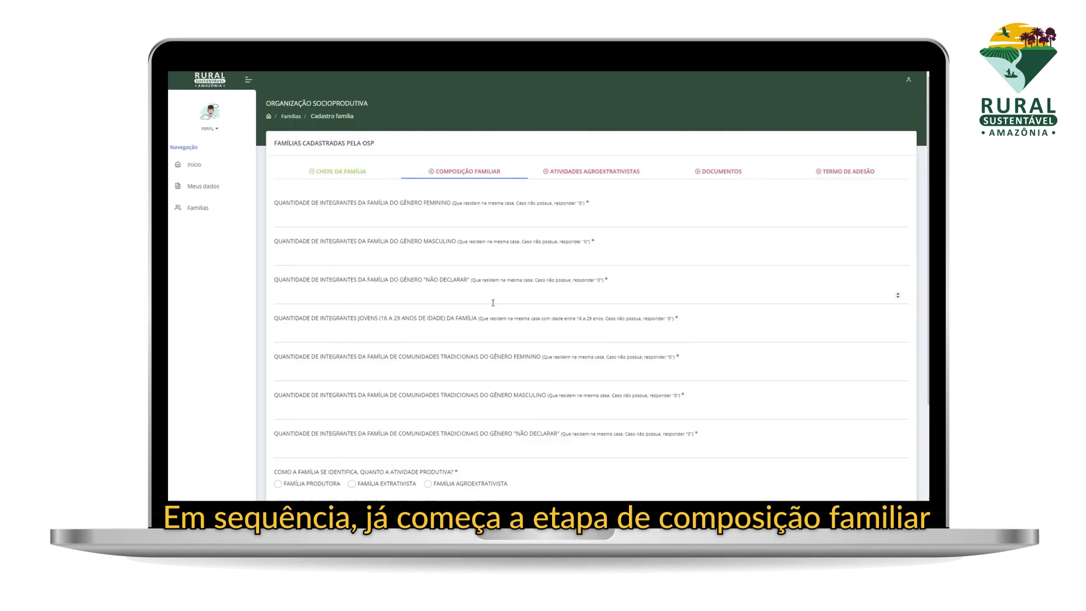
Step: Set the family composition to 1 female member, 1 male, 0 of undeclared gender and 1 young member aged 16 to 29
click(293, 221)
text(09)
key(Tab)
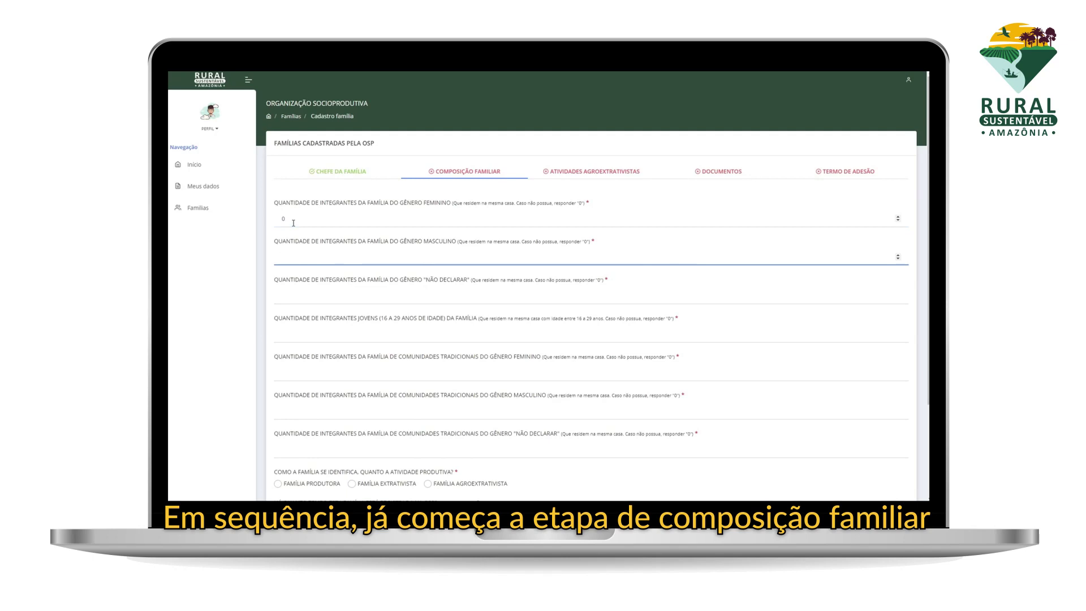
key(shift+Tab)
text(1)
key(Tab)
text(1)
key(Tab)
text(0)
key(Tab)
key(Tab)
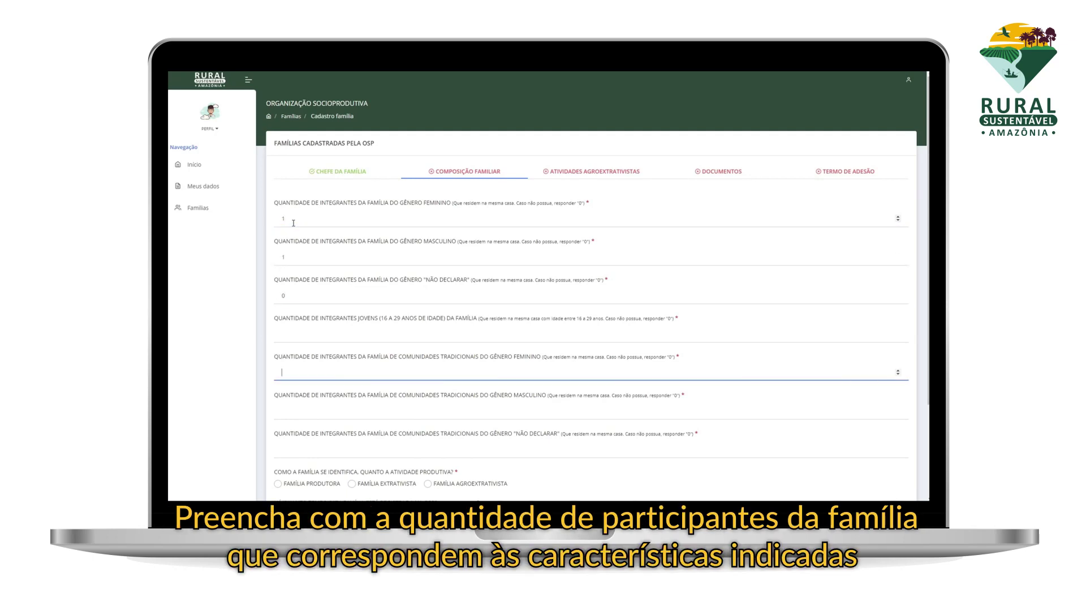
key(shift+Tab)
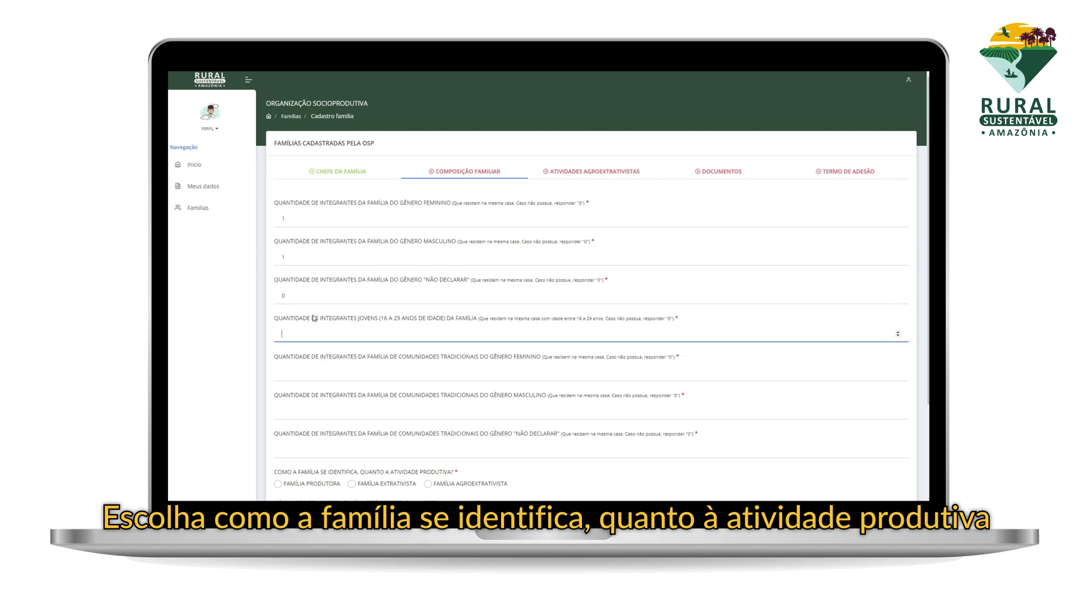
text(1)
Step: Set the traditional-community members to 0 for female, male and undeclared gender
scroll(330, 334, down, 1)
click(330, 334)
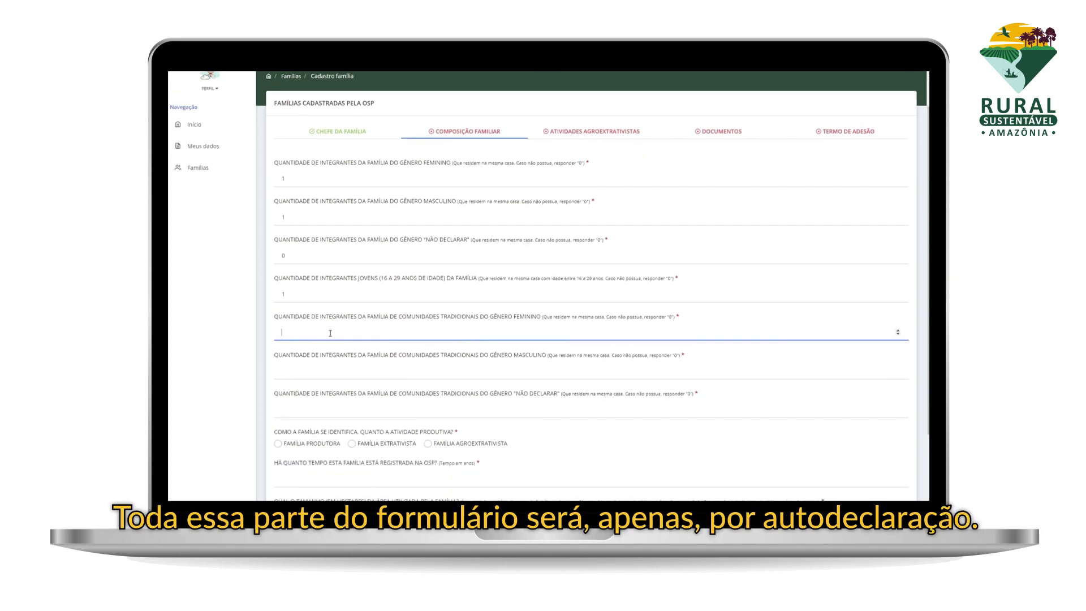
click(394, 367)
click(374, 406)
Step: Identify the family as FAMÍLIA AGROEXTRATIVISTA, registered for 1 year and using 2 hectares, and save the family composition
scroll(375, 405, down, 2)
click(428, 363)
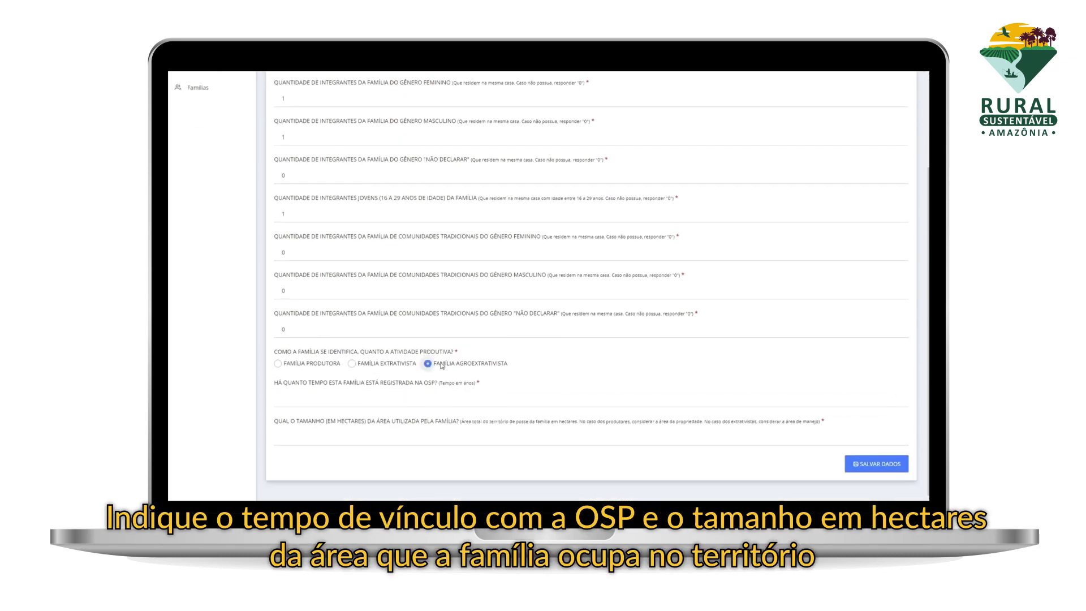
click(440, 404)
text(1)
click(417, 442)
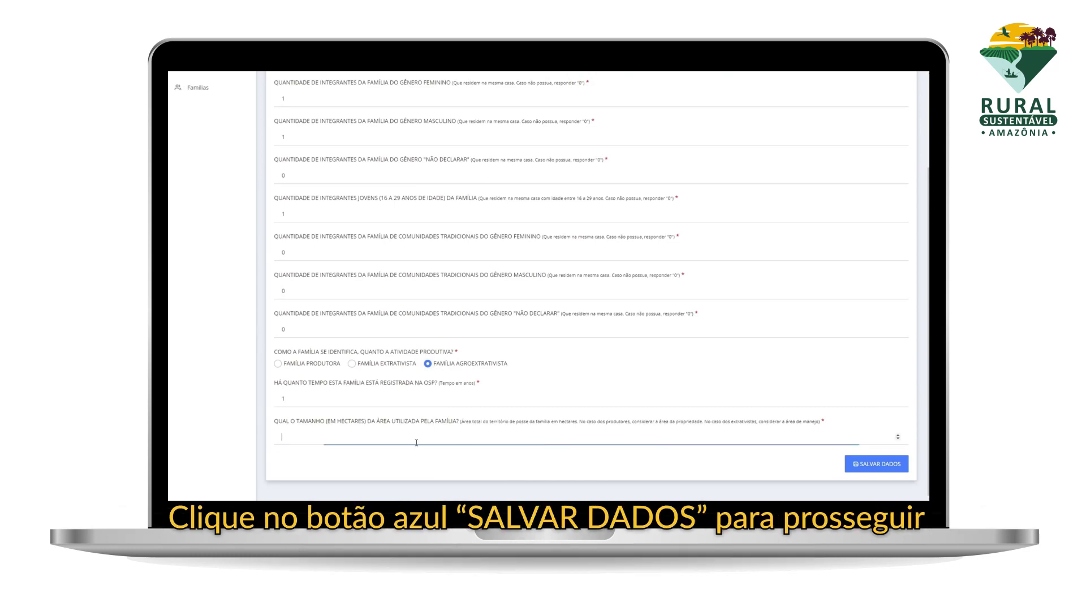
text(2)
click(869, 464)
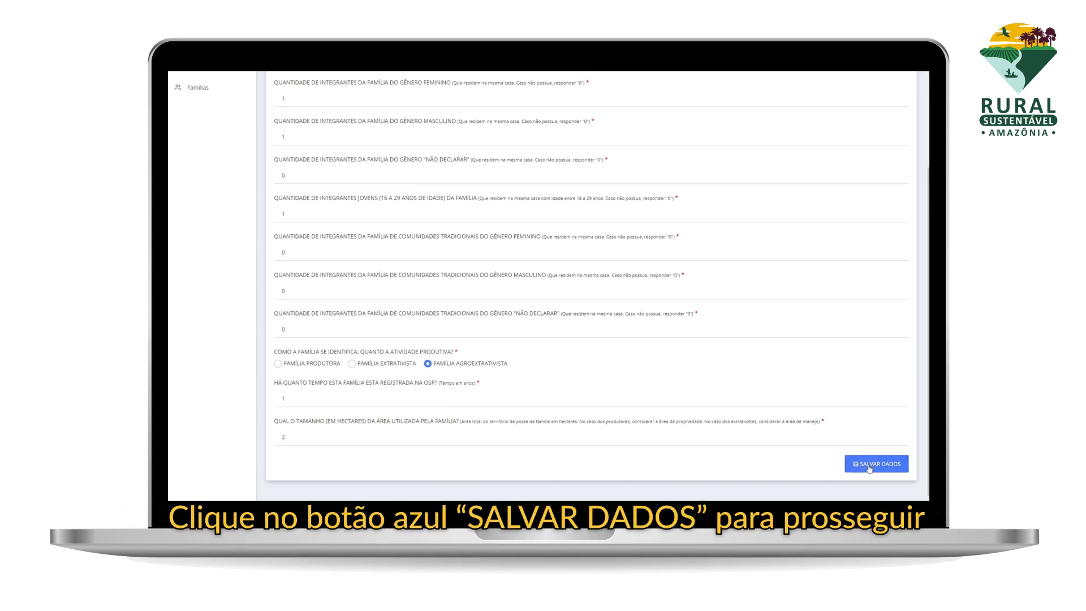
Step: Declare work with the pirarucu chain for 3 years on 1 hectare and with the coffee chain for 5 years on 1 hectare
scroll(437, 227, down, 3)
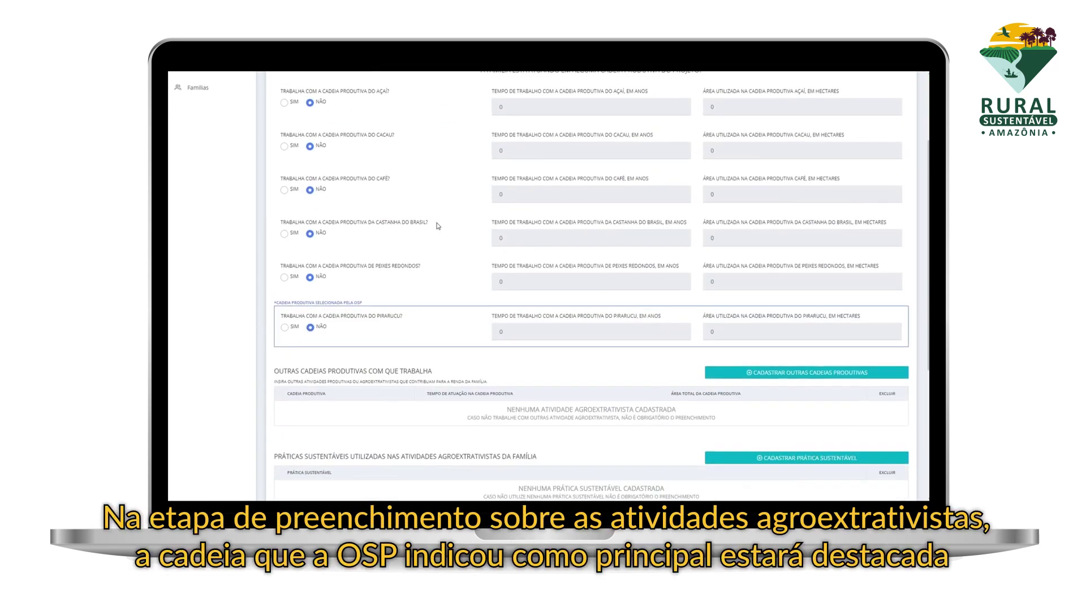
click(286, 328)
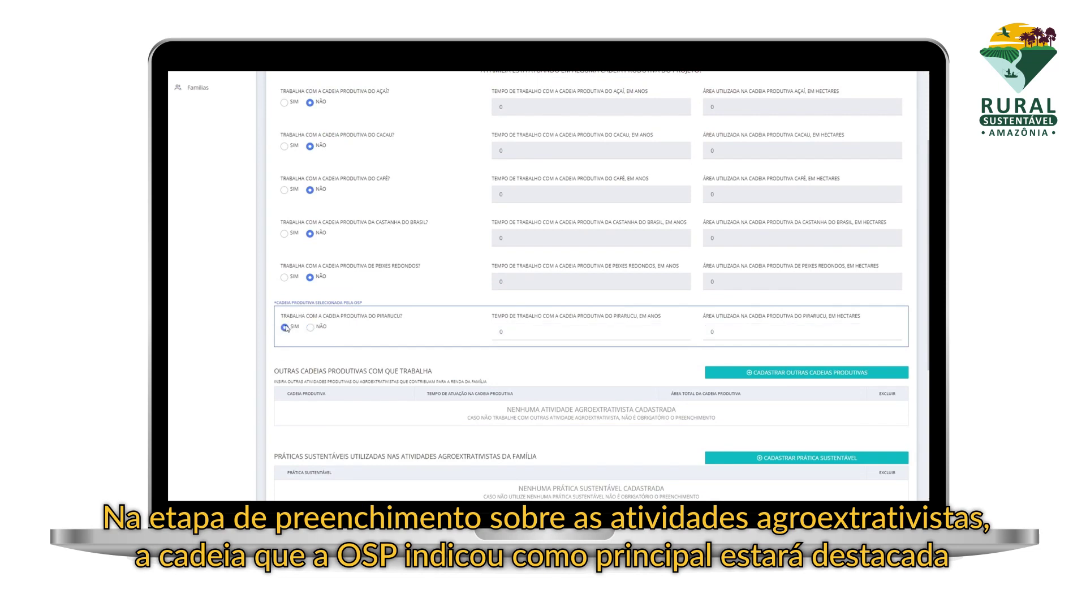
click(546, 333)
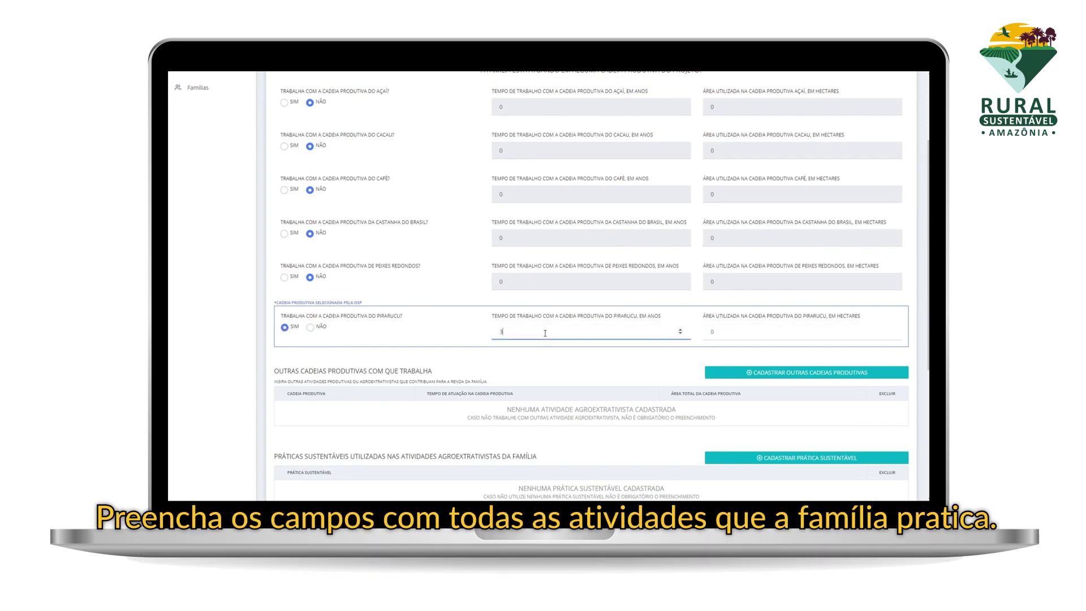
key(Tab)
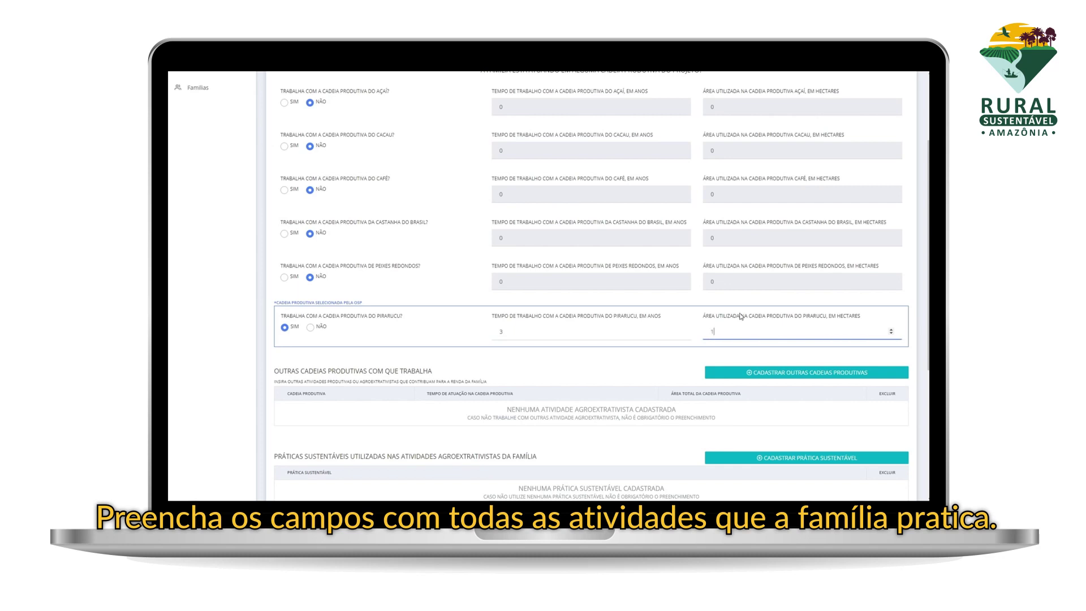
Step: Register horticultura as another productive chain, with its years of activity and an area of 1 hectare
scroll(707, 295, down, 2)
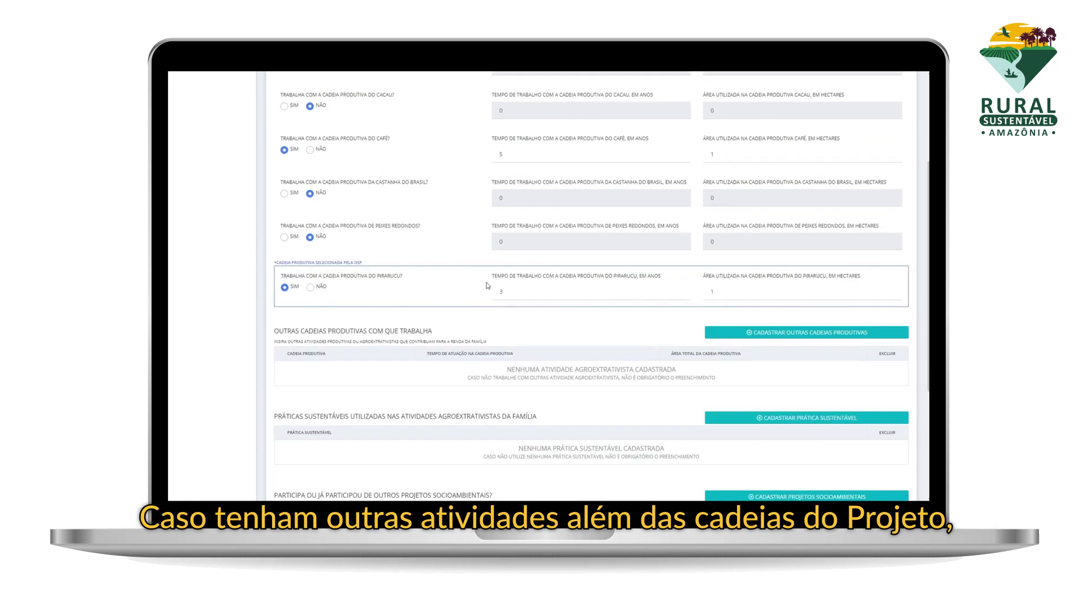
click(835, 254)
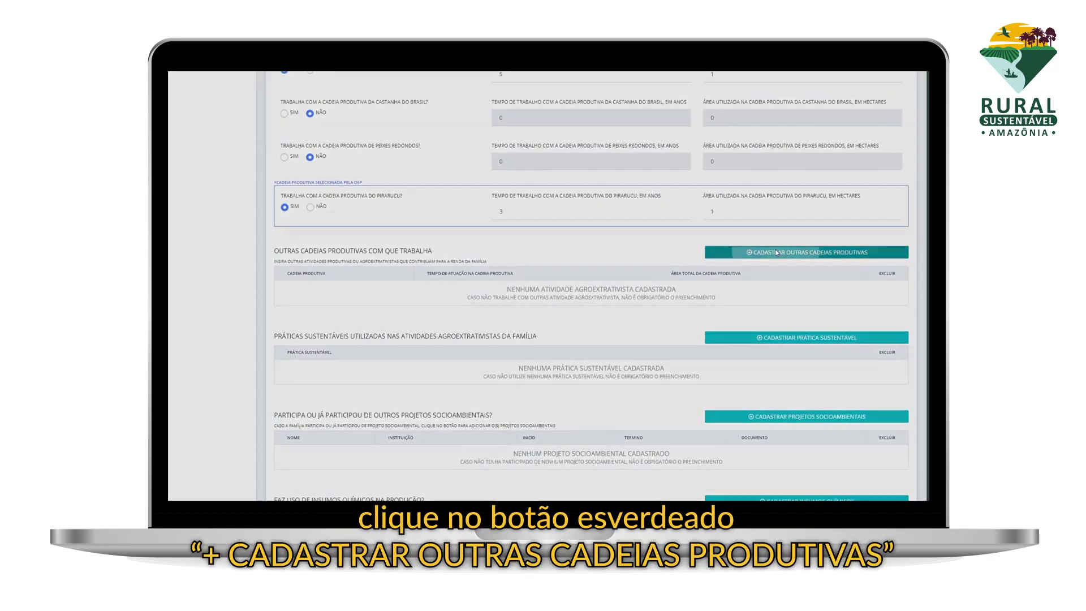
text(ho)
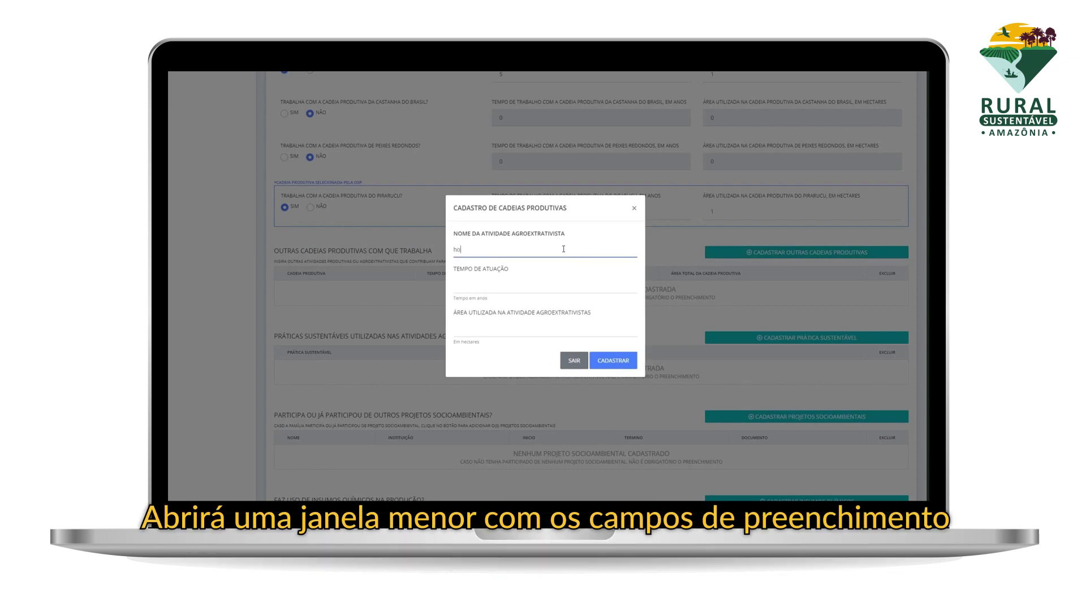
text(rticultura)
click(477, 288)
click(523, 332)
text(1)
click(594, 360)
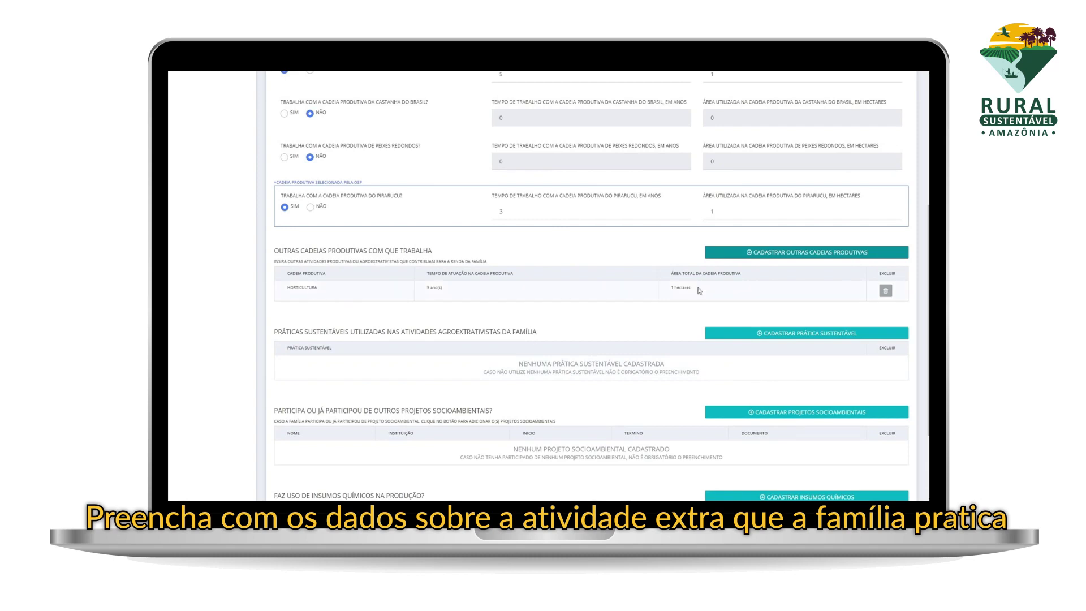
Step: Register SISTEMA PLANTIO DIRETO (SPD) as a sustainable practice used by the family
click(836, 335)
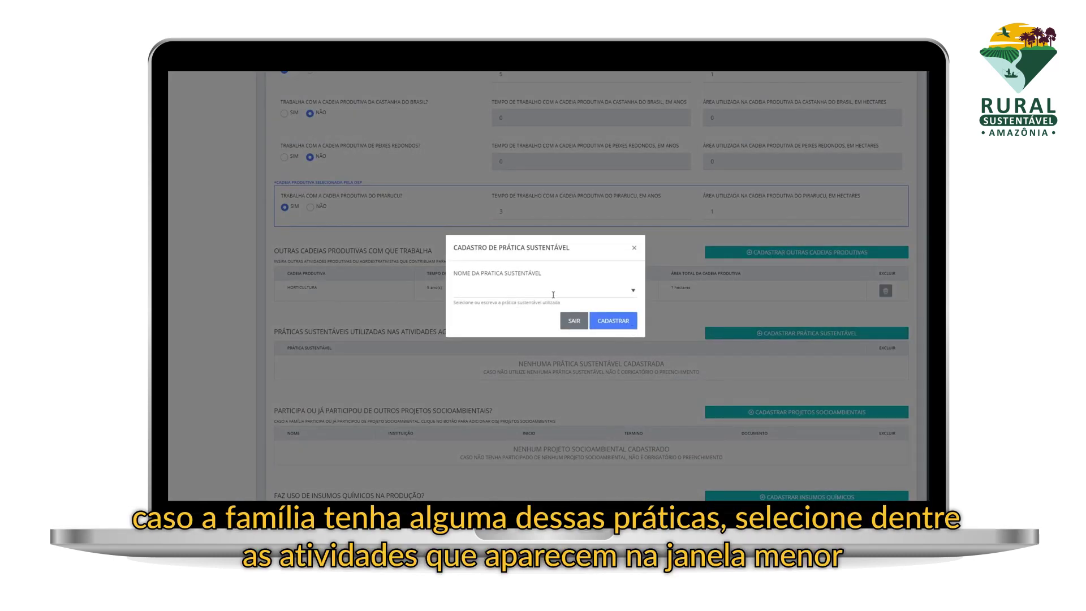
click(554, 295)
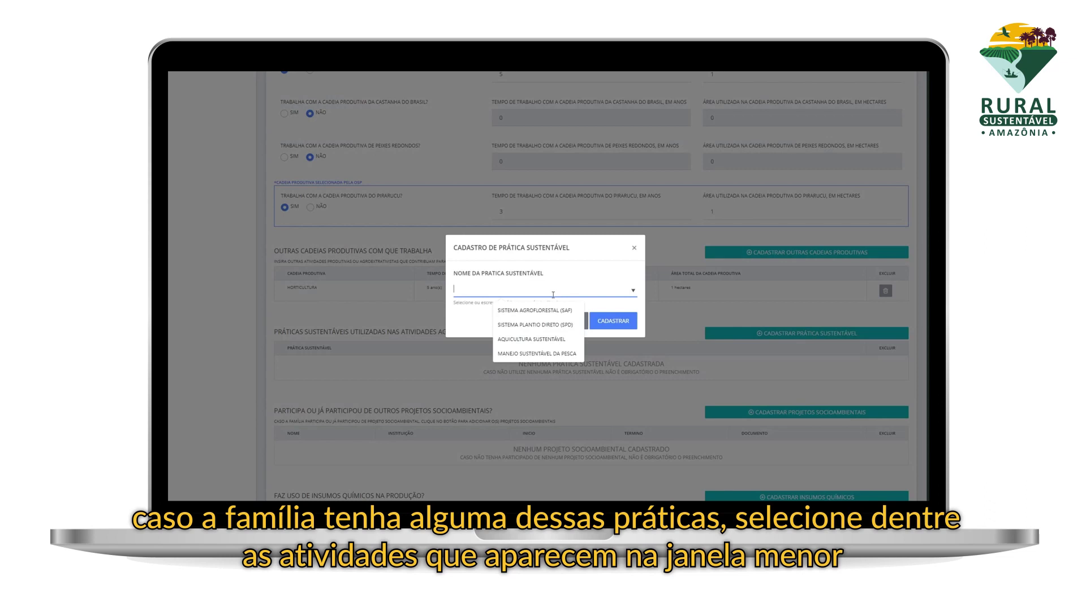
click(558, 327)
click(626, 322)
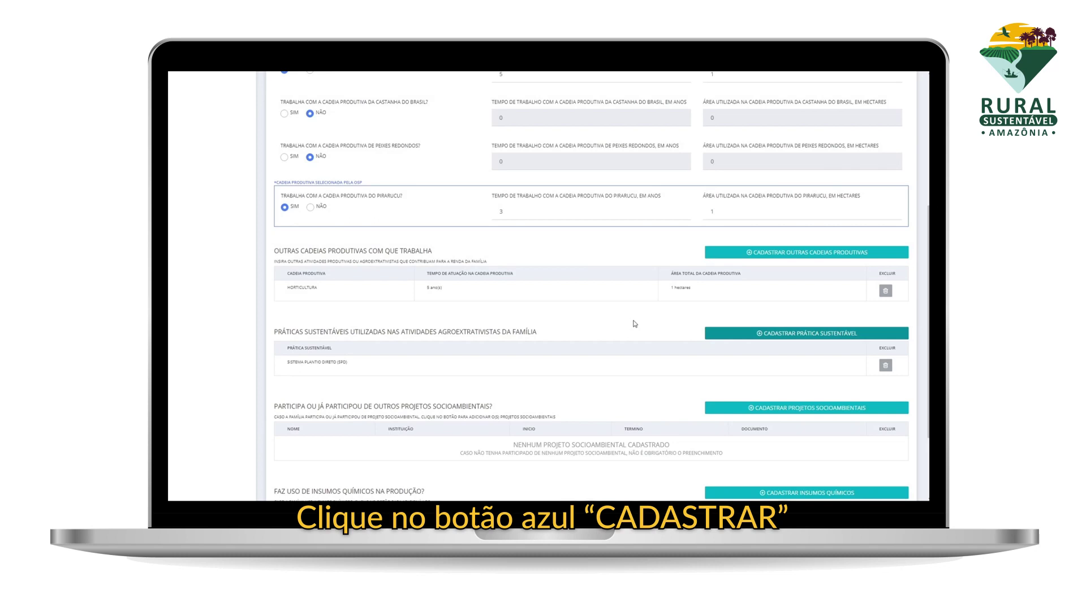
Step: Enter a socio-environmental project named Fórum de agroecologia, run by Prefeitura, starting 23/09/2017 and ending 20/12/2019
scroll(512, 371, down, 2)
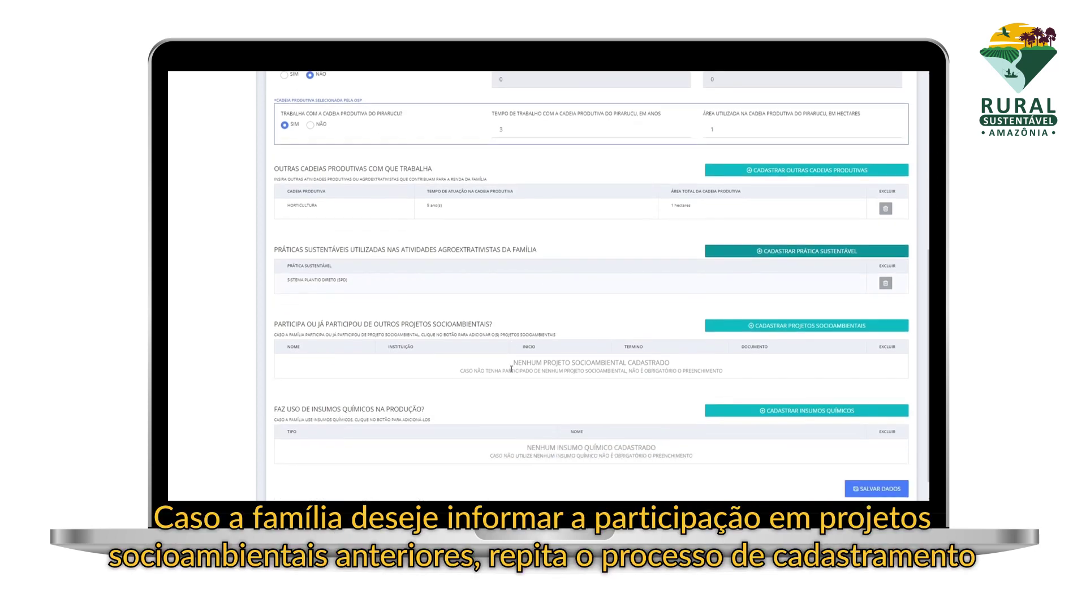
scroll(512, 372, down, 1)
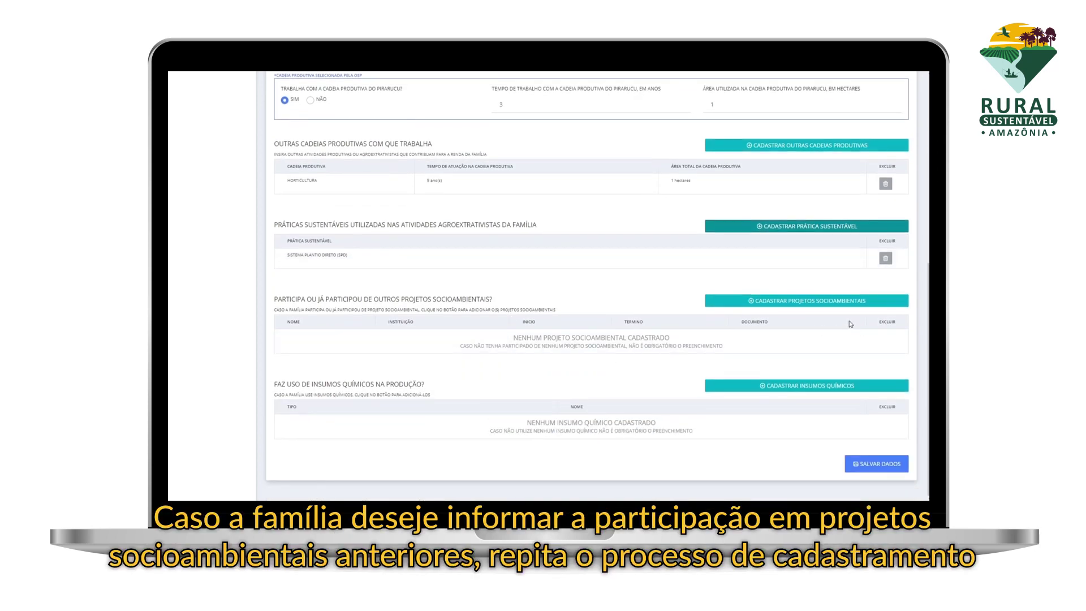
click(831, 305)
click(490, 223)
click(529, 253)
text(Prefeitura)
click(472, 292)
text(23092017)
click(458, 326)
text(20/12/0002)
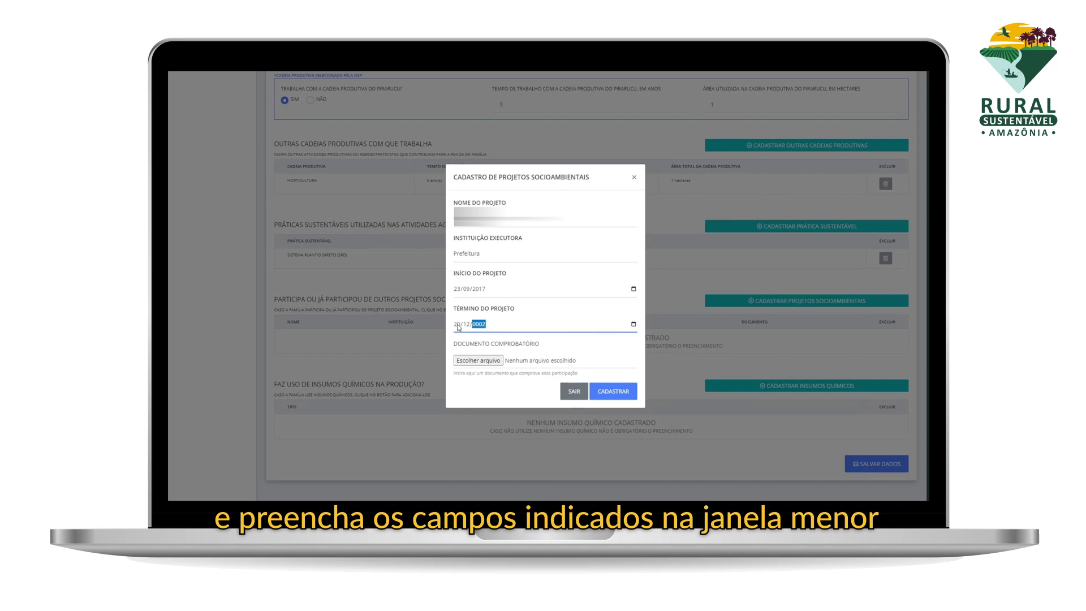
Step: Attach the supporting document to the socio-environmental project and register the project
click(569, 365)
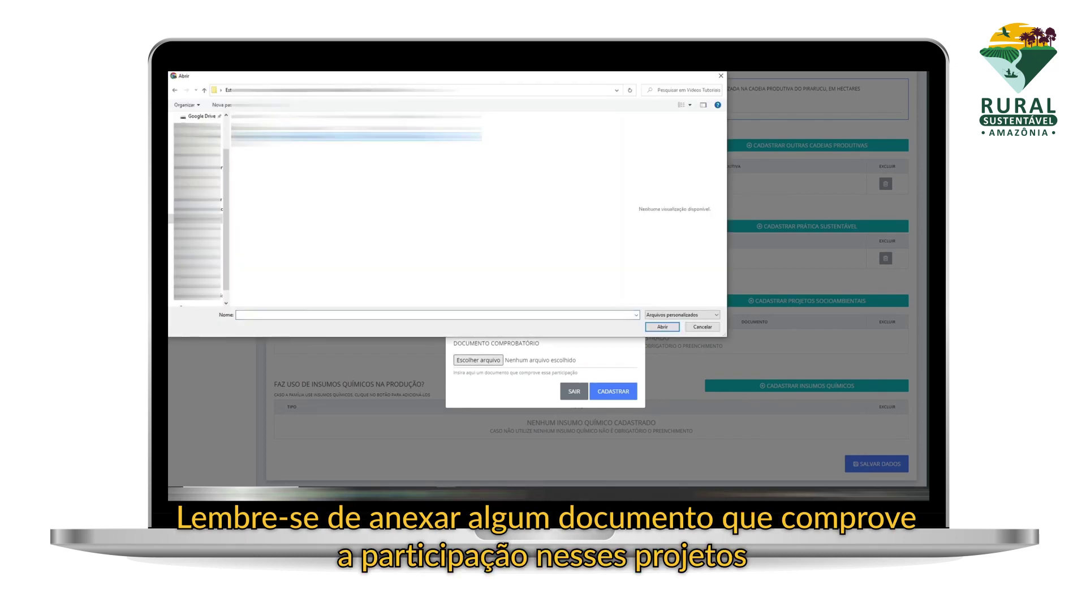
click(659, 326)
click(613, 391)
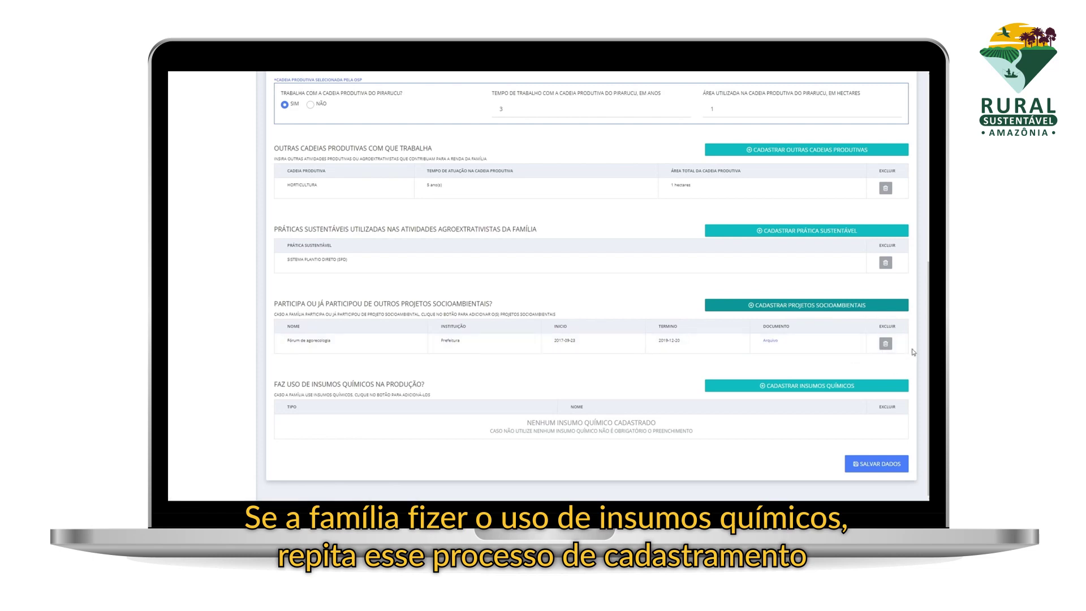
Step: Register a chemical input of type ADUBOS MINERAIS named NPK and save the agroextractive activities data
click(801, 388)
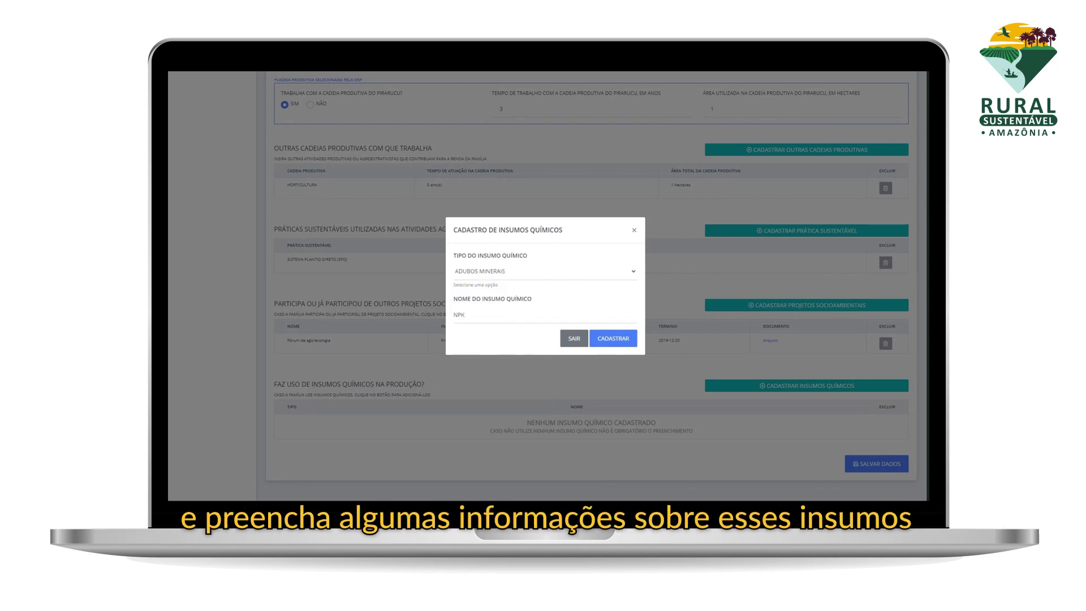
click(617, 340)
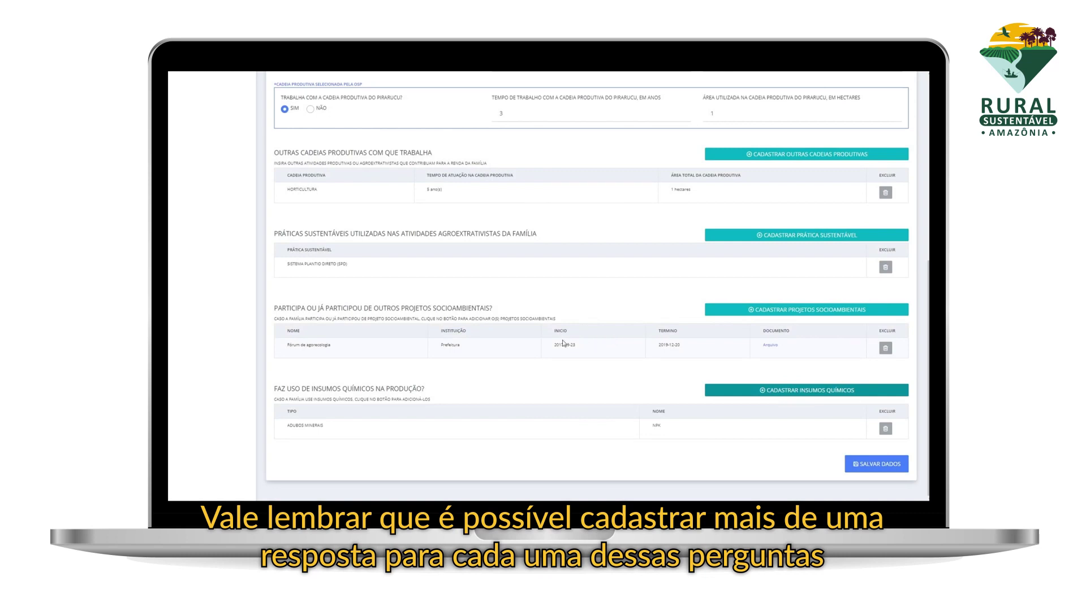
scroll(650, 318, up, 6)
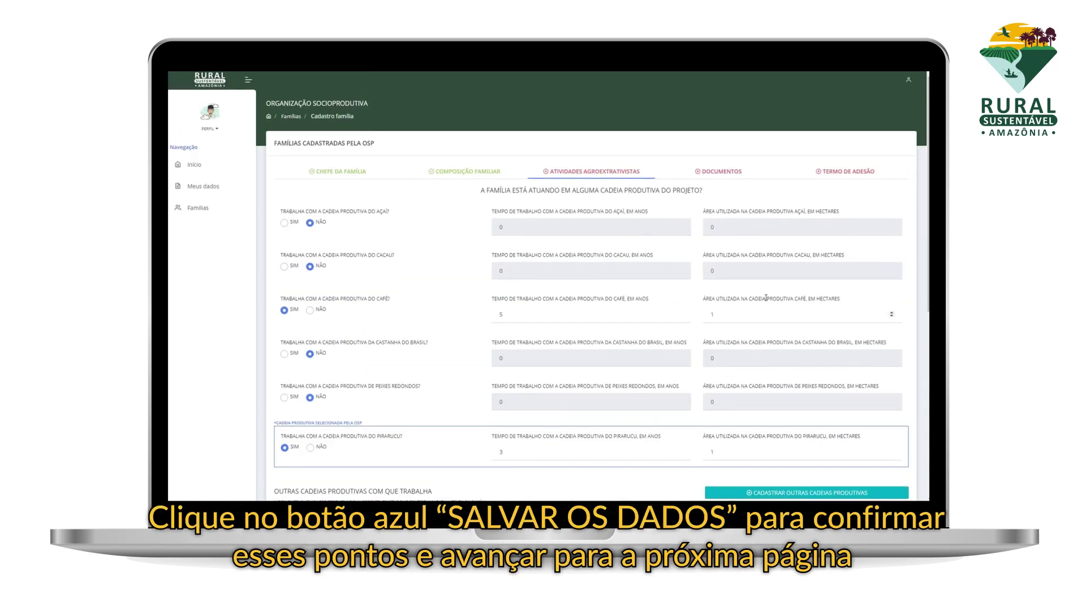
scroll(724, 351, down, 6)
scroll(764, 472, down, 1)
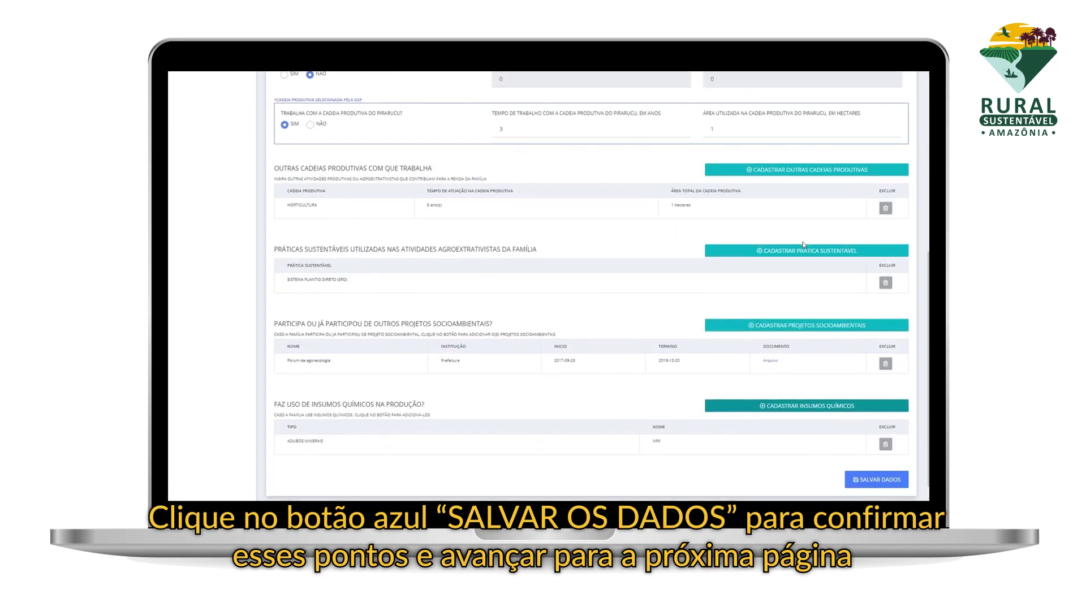
click(890, 467)
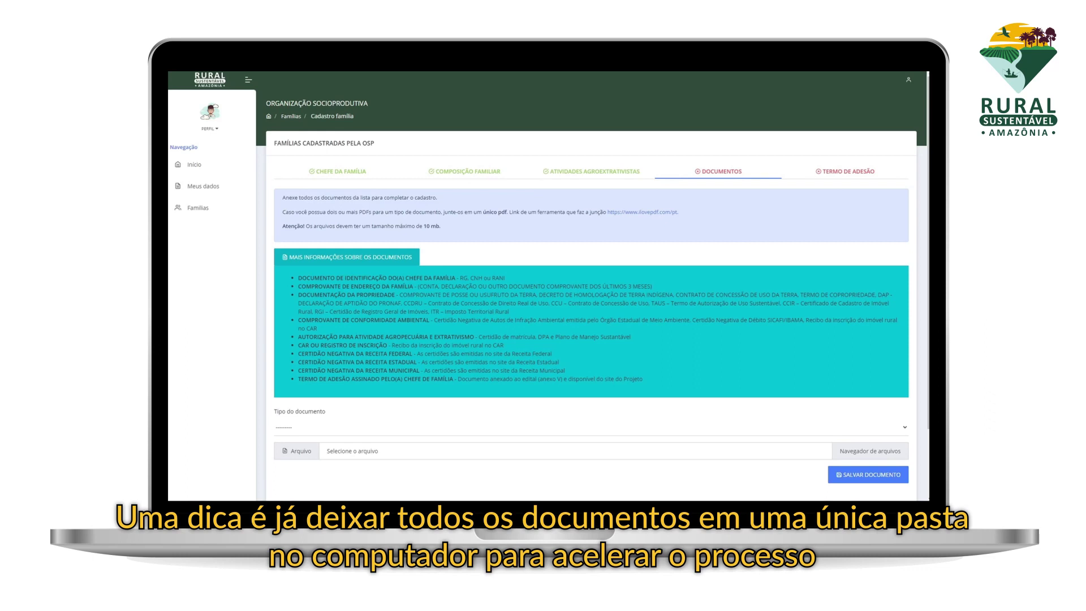
Step: Attach DOCUMENTO DE IDENTIFICAÇÃO DO(A) CHEFE DA FAMÍLIA RG.pdf as the head of family's identification document and save it
click(441, 430)
click(336, 327)
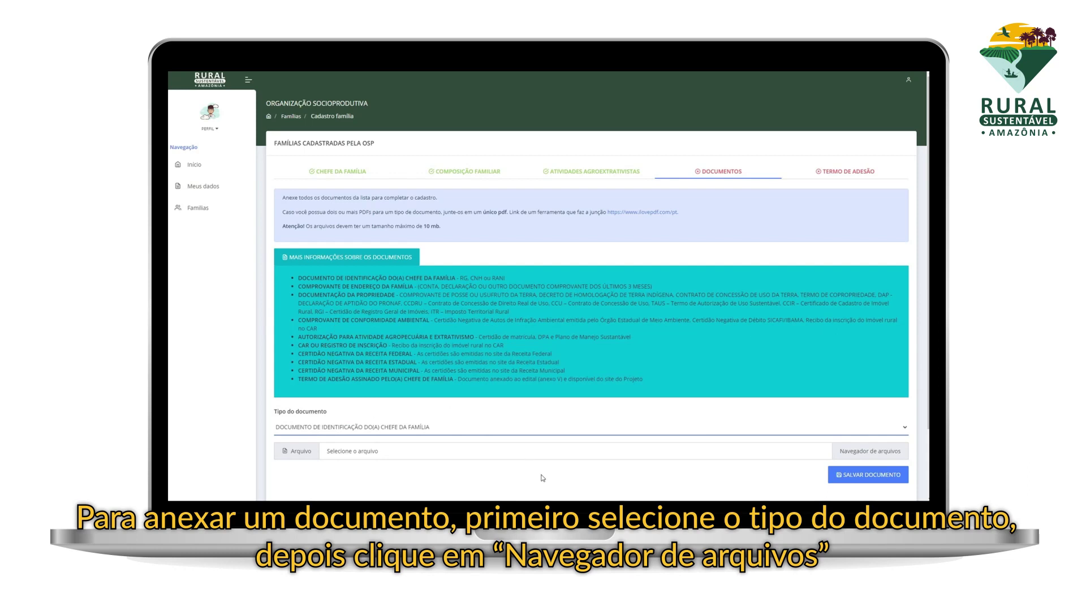
click(755, 452)
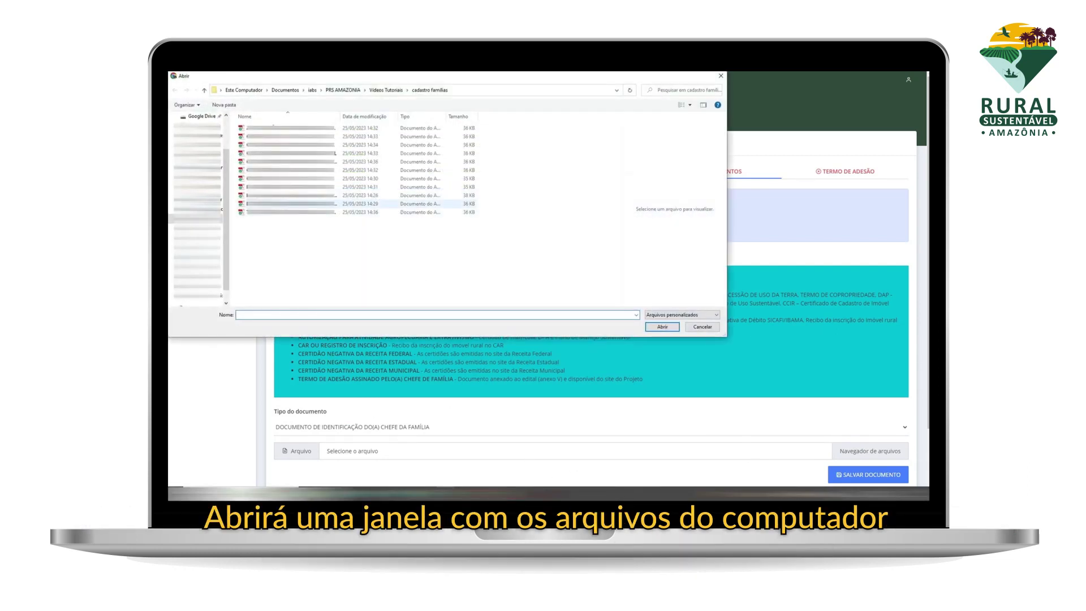
click(292, 203)
click(662, 327)
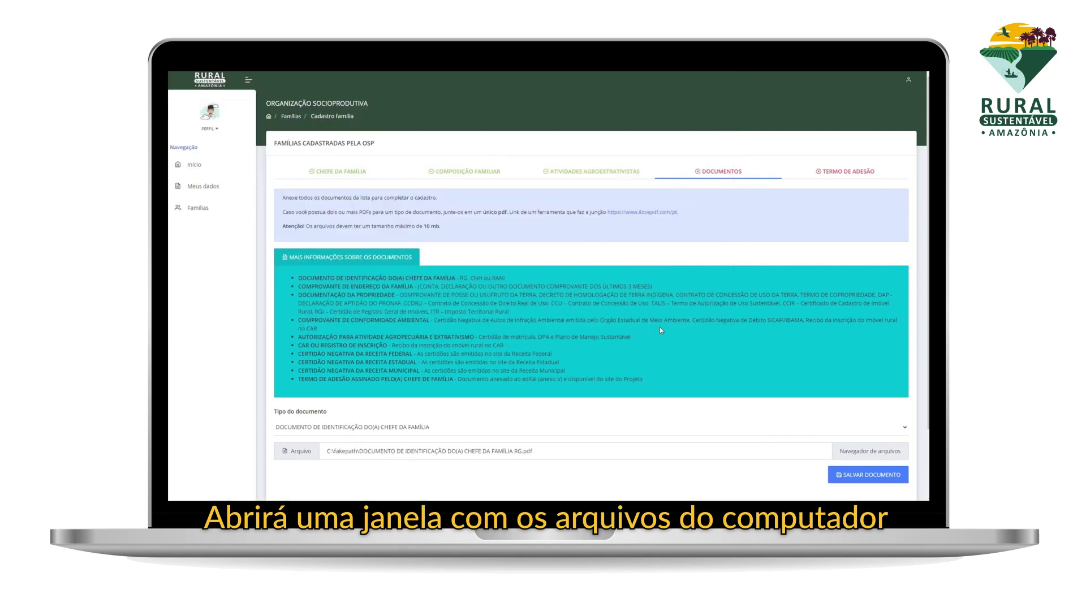
scroll(672, 424, down, 3)
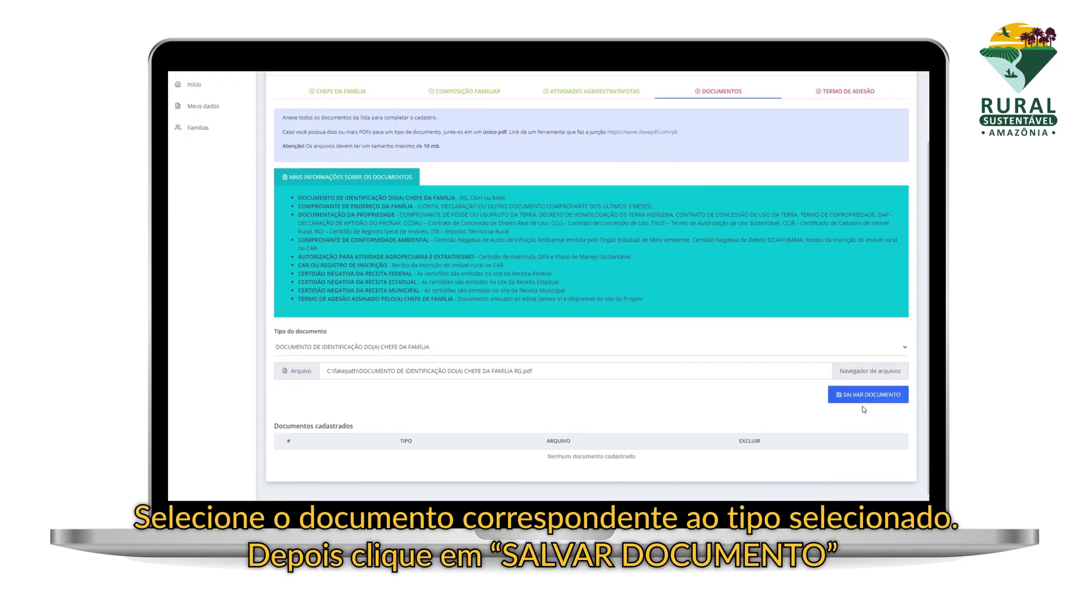
click(876, 399)
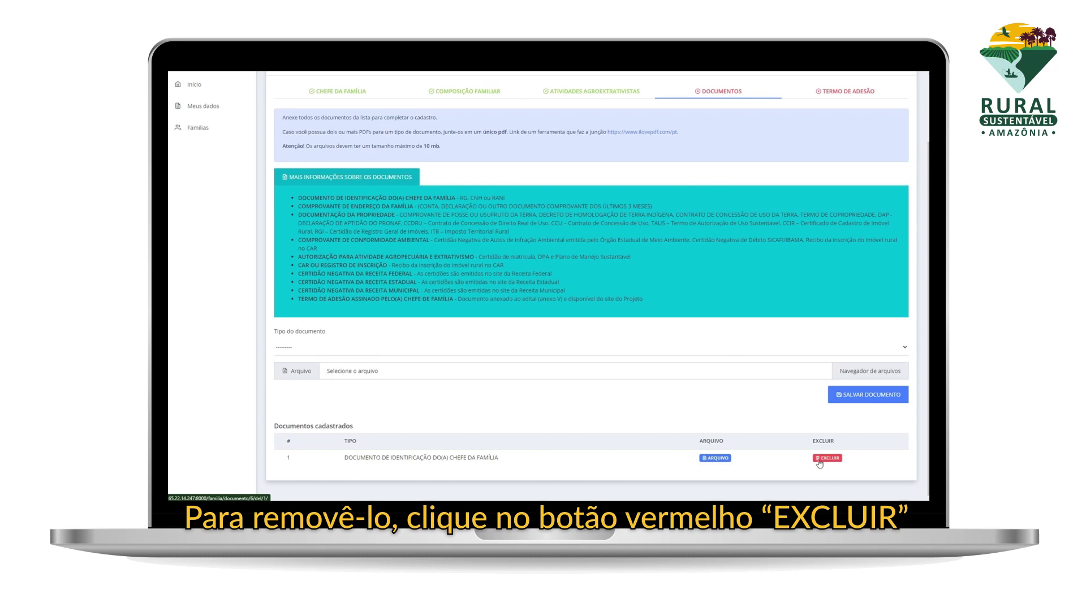
Step: Attach CERTIDÃO NEGATIVA DA RECEITA MUNICIPAL.pdf under the CERTIDÃO NEGATIVA DA RECEITA MUNICIPAL document type and save it
click(354, 353)
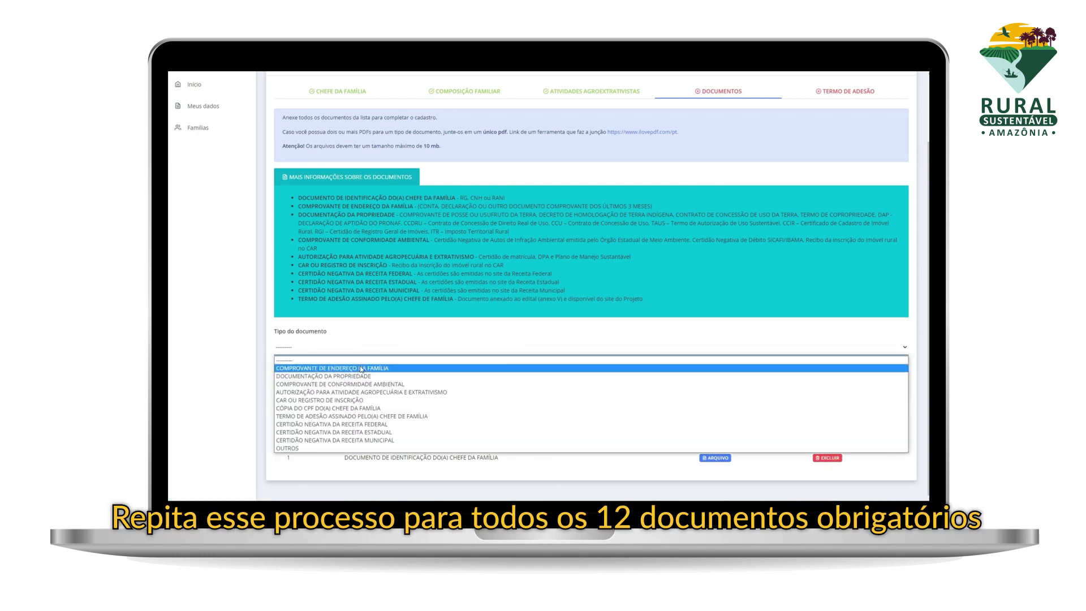
click(362, 433)
click(484, 410)
click(289, 162)
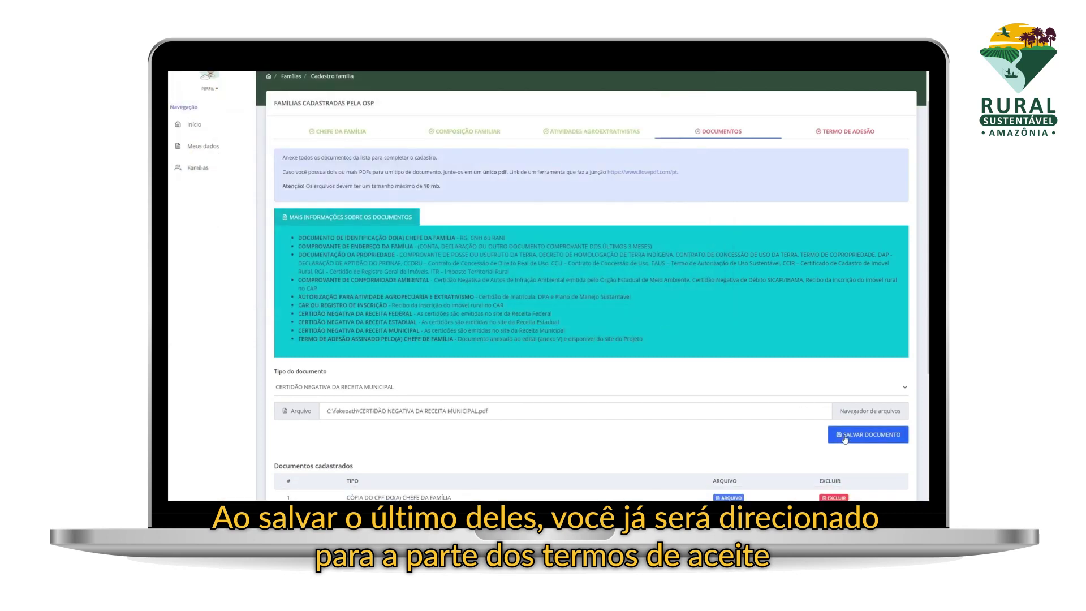
click(869, 434)
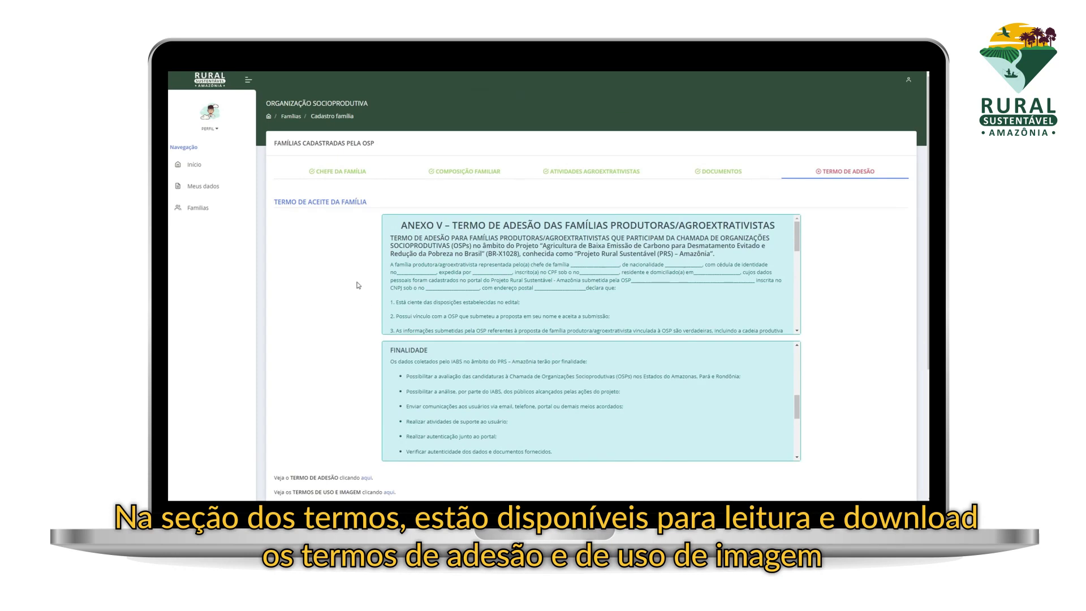
Step: Accept all five declarations below the terms, including TERMO DE ADESÃO DA FAMÍLIA, and finalize the family's registration
scroll(358, 285, down, 4)
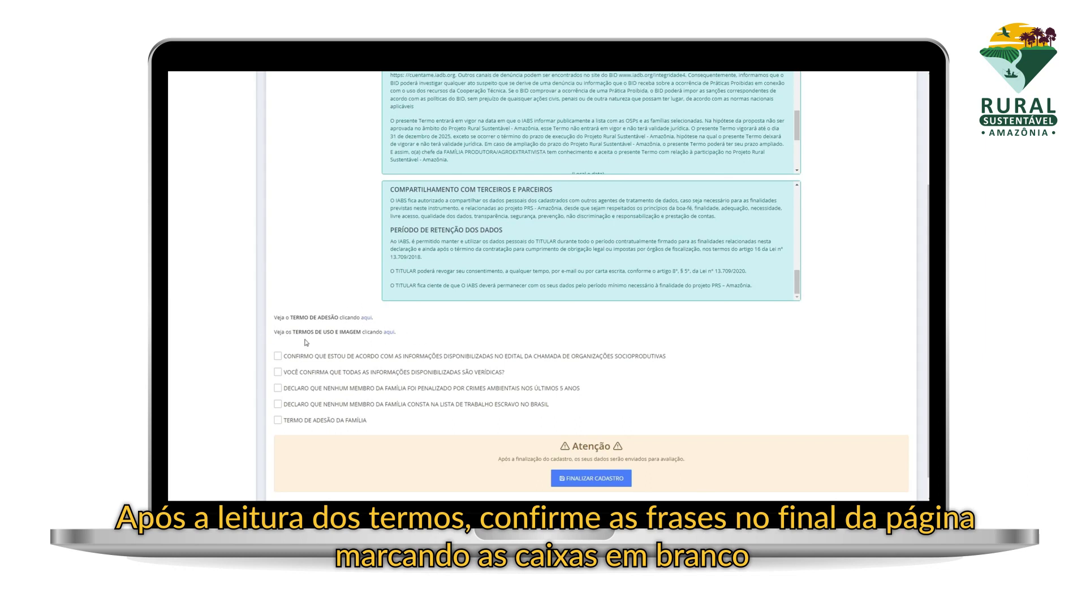
click(278, 357)
click(279, 373)
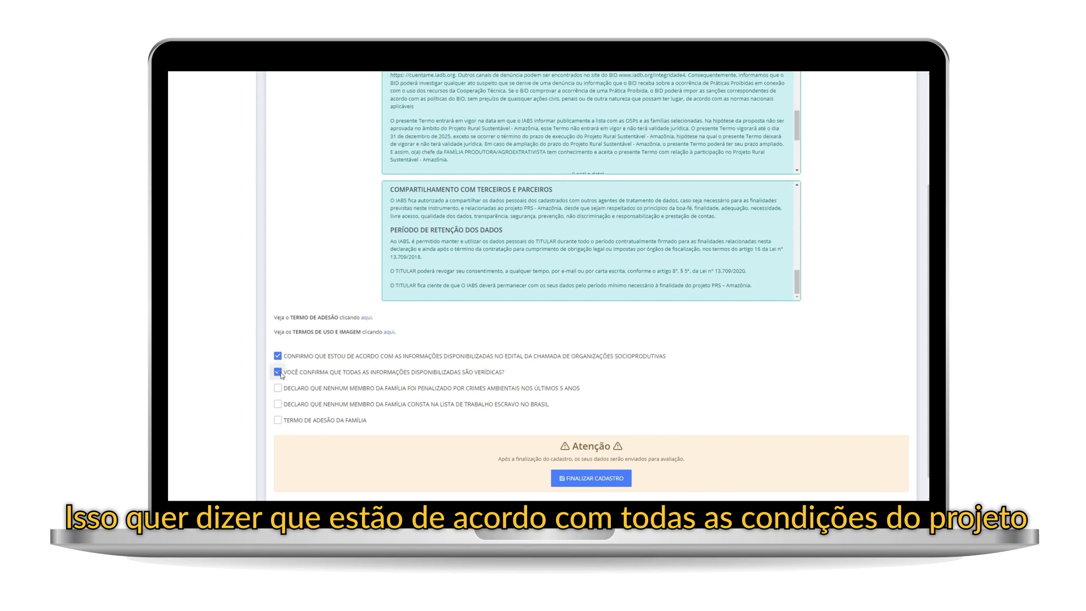
click(278, 389)
click(282, 405)
click(278, 420)
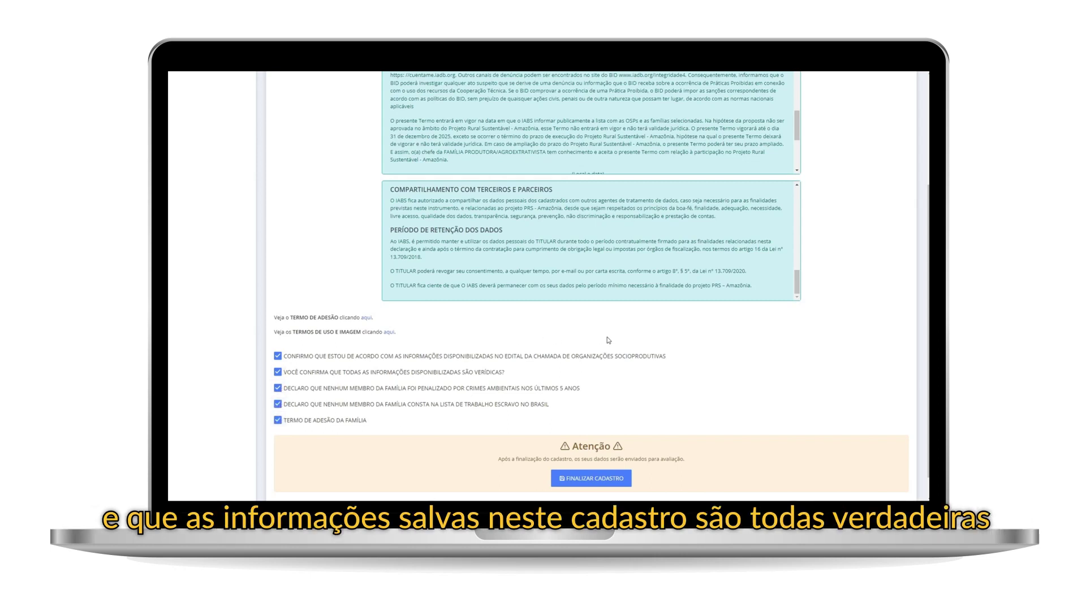
scroll(608, 343, down, 1)
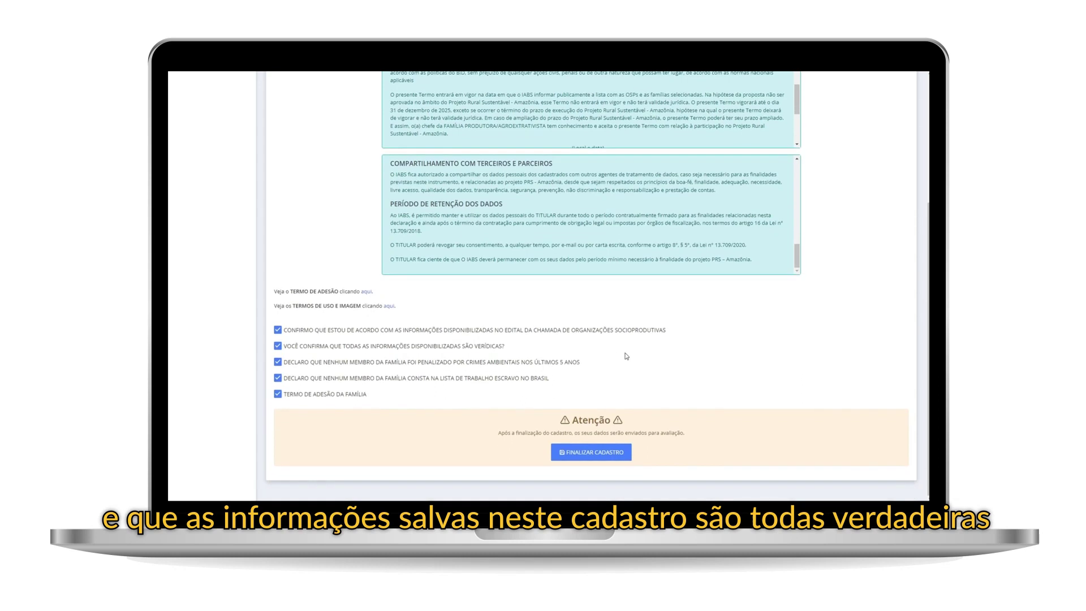
click(582, 460)
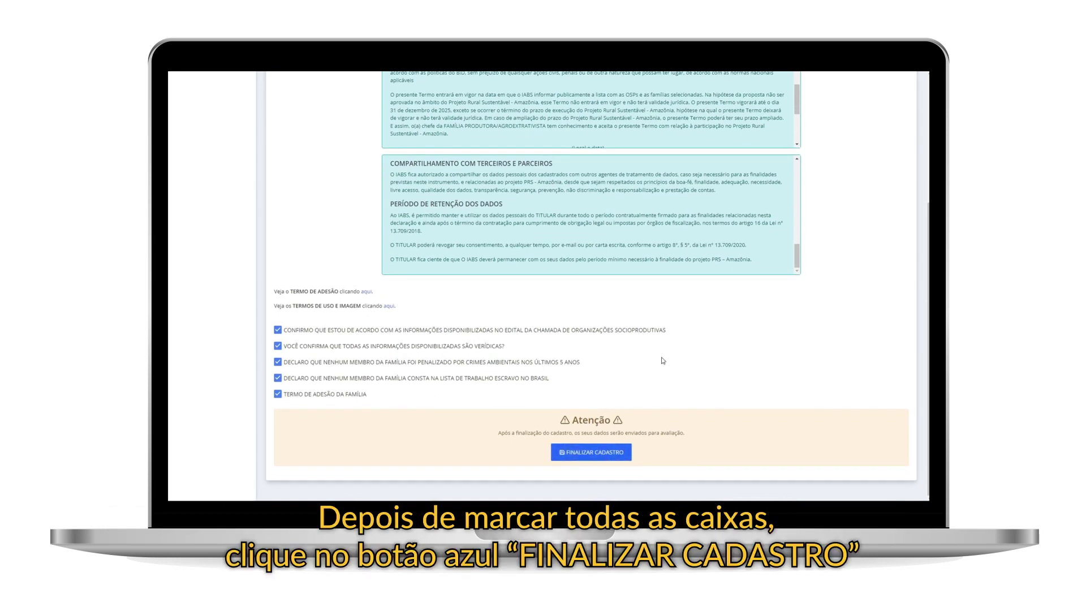